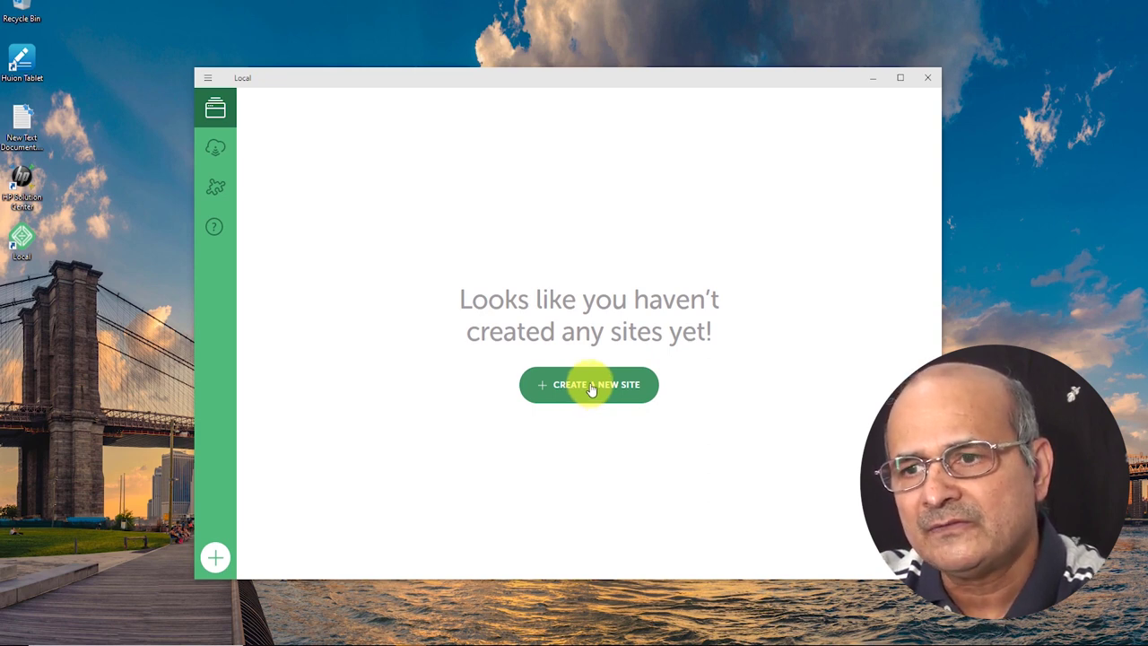
# Create a new site named 'my 1st website at local' and expand its advanced options.
pyautogui.click(215, 558)
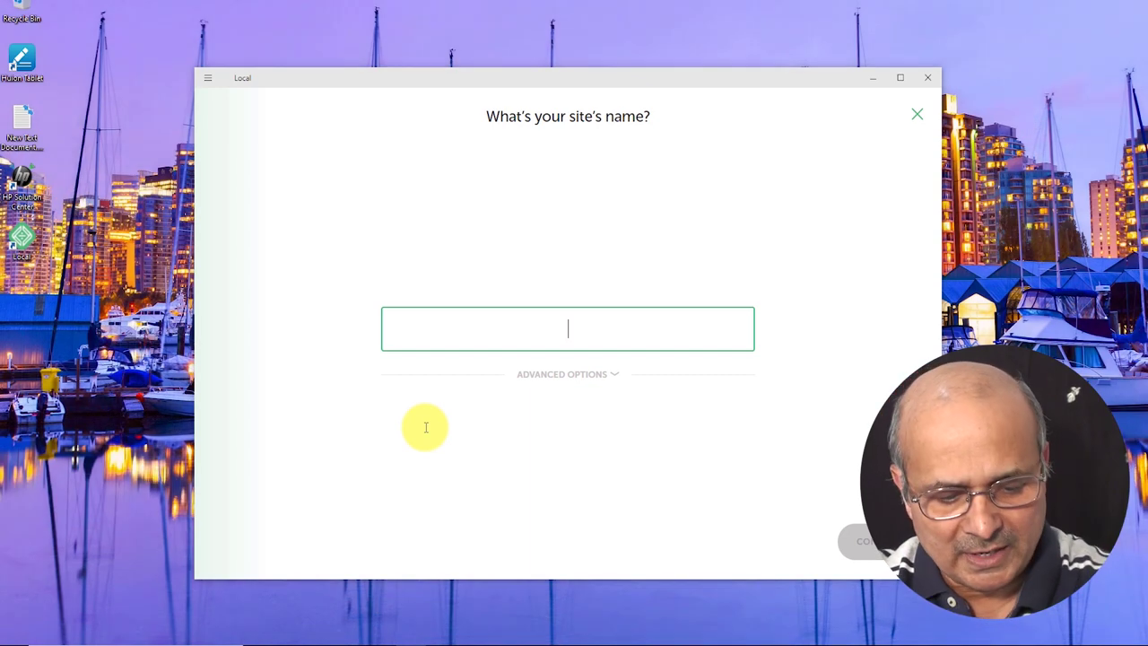
pyautogui.write('my ')
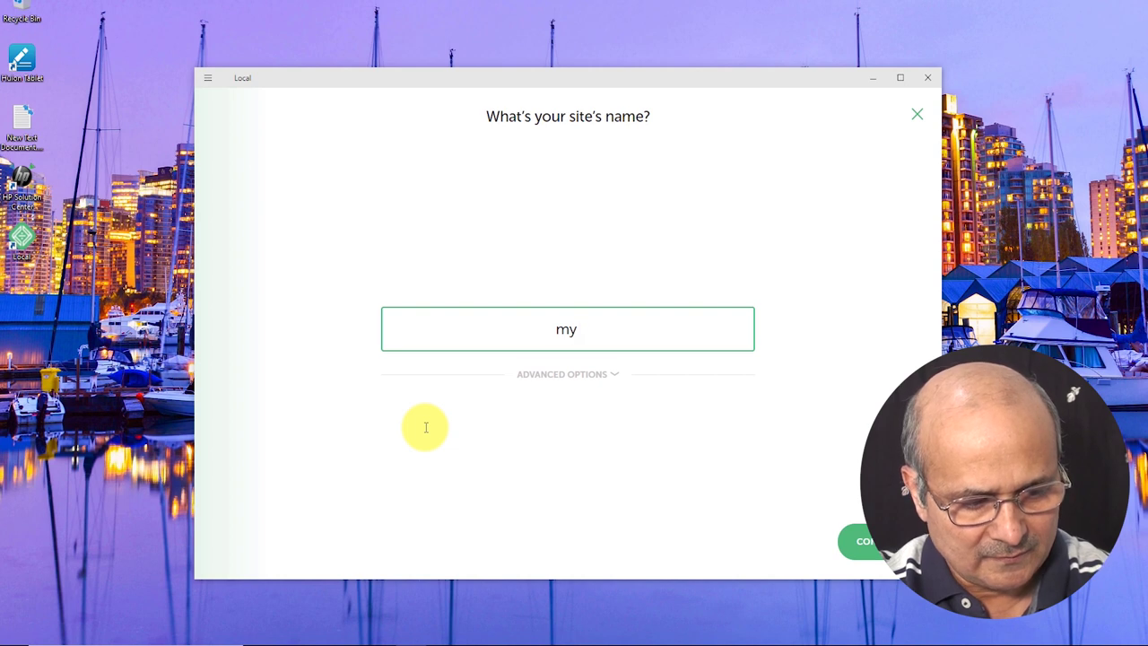
pyautogui.write('1st we')
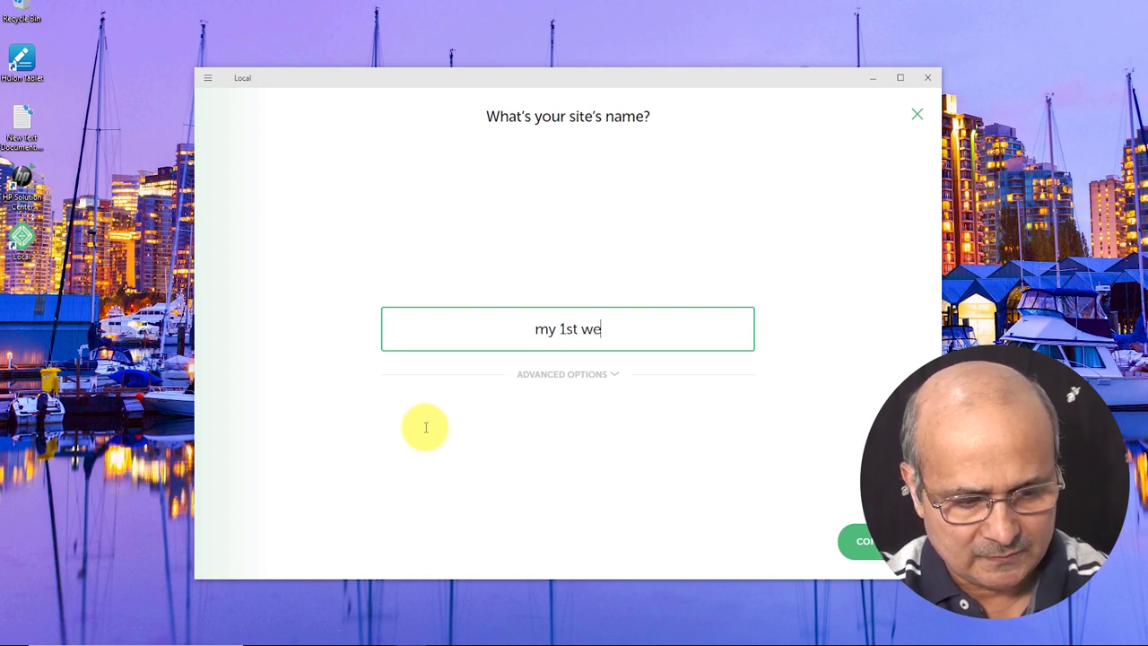
pyautogui.write('bsite ')
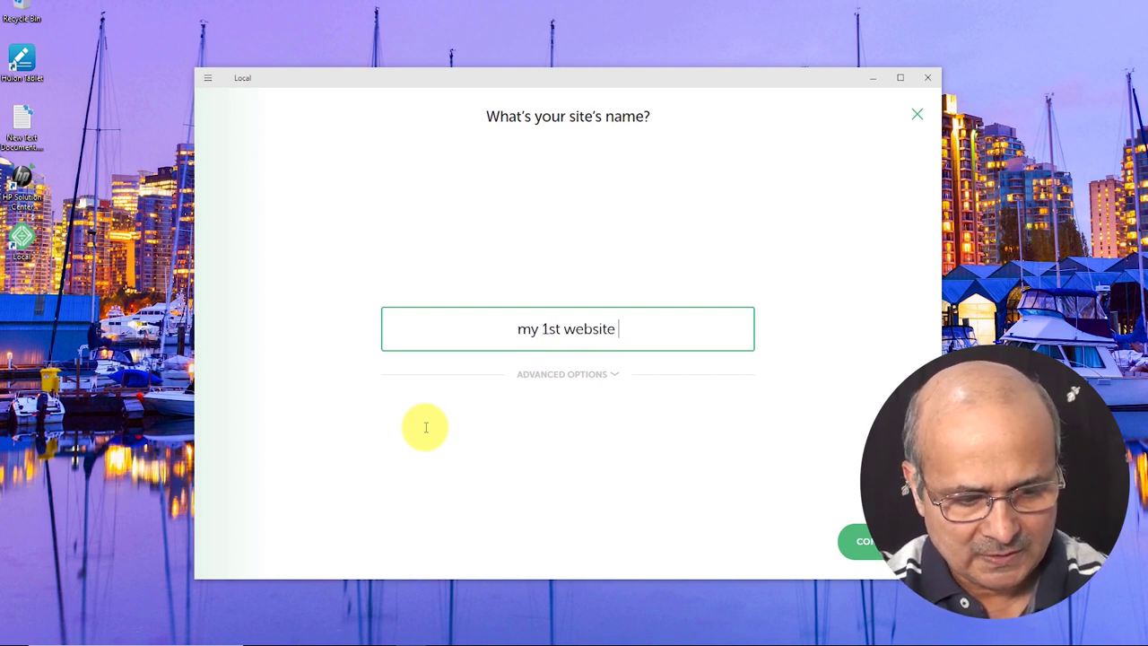
pyautogui.write('at local')
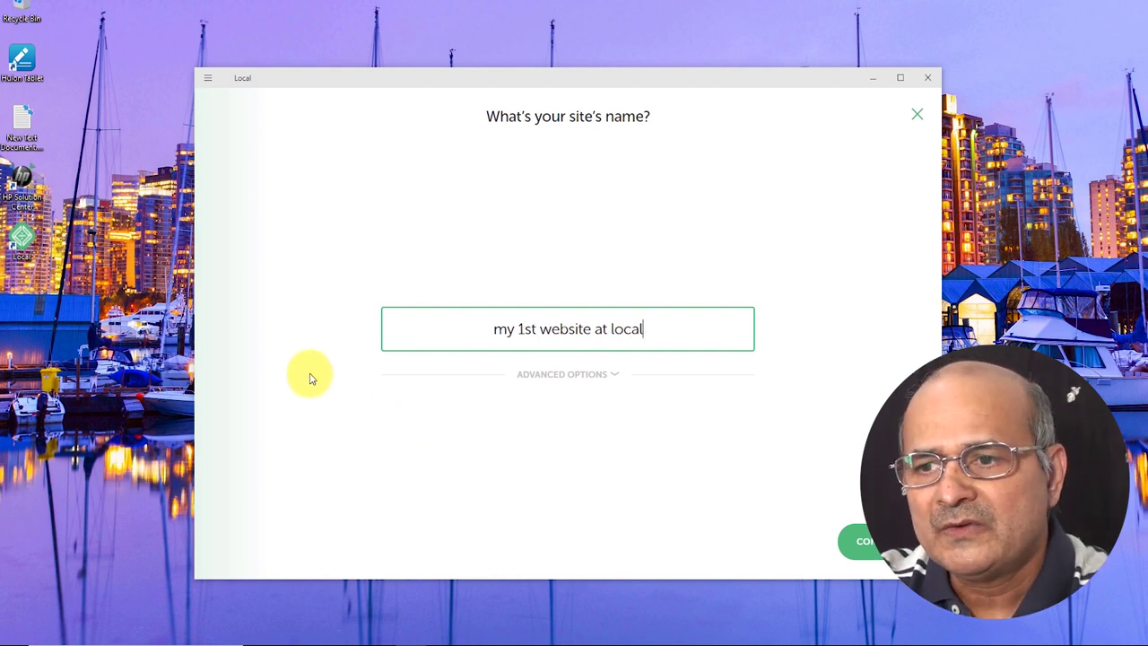
pyautogui.click(534, 374)
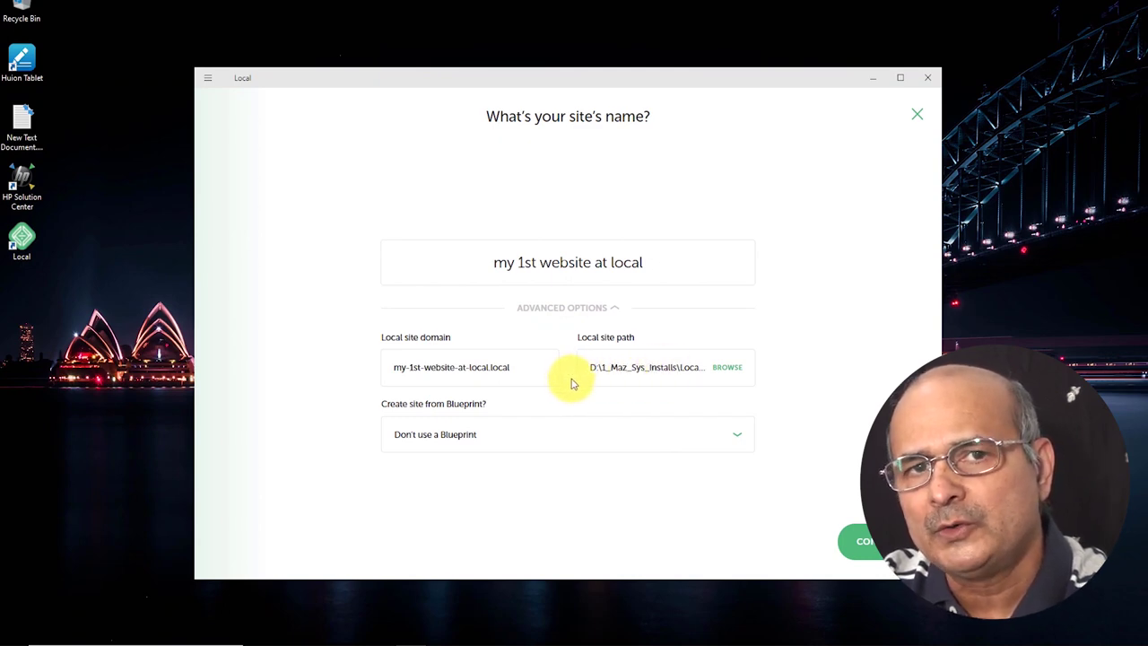
# Keep the default site folder and 'Don't use a Blueprint', then collapse the advanced options.
pyautogui.click(726, 368)
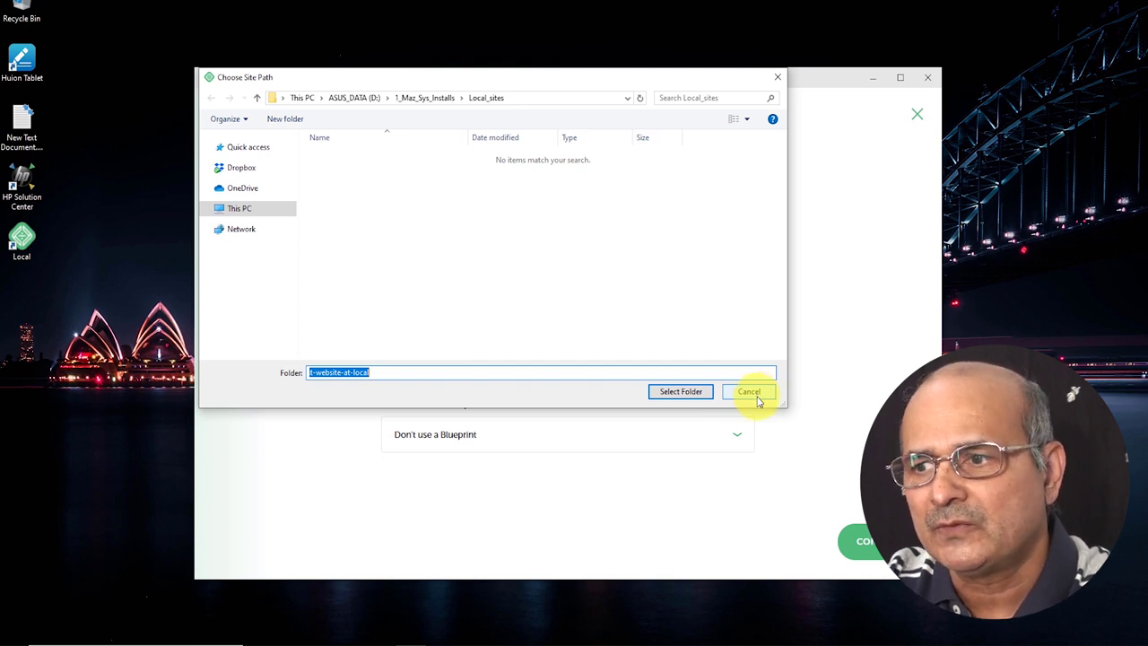
pyautogui.click(757, 397)
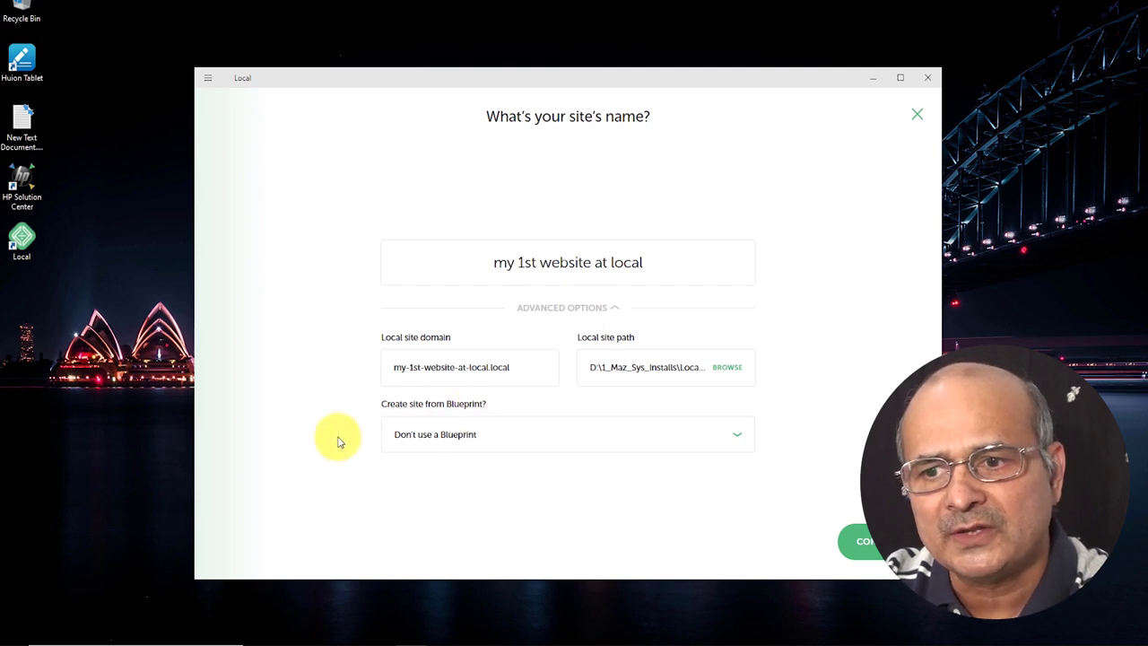
pyautogui.click(741, 439)
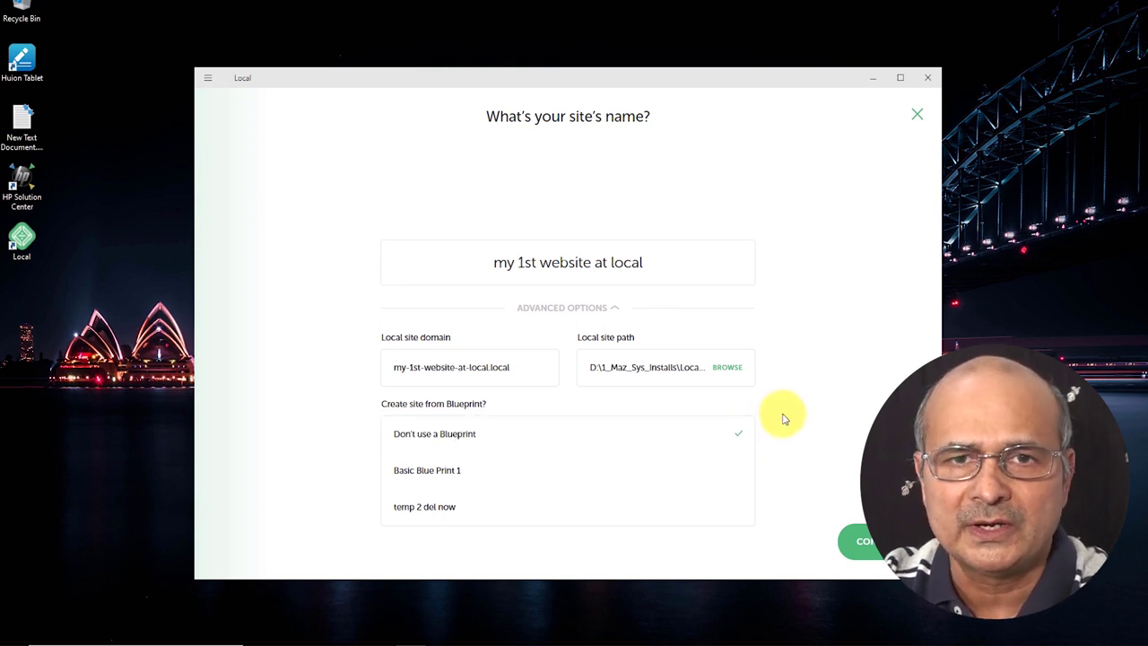
pyautogui.click(782, 418)
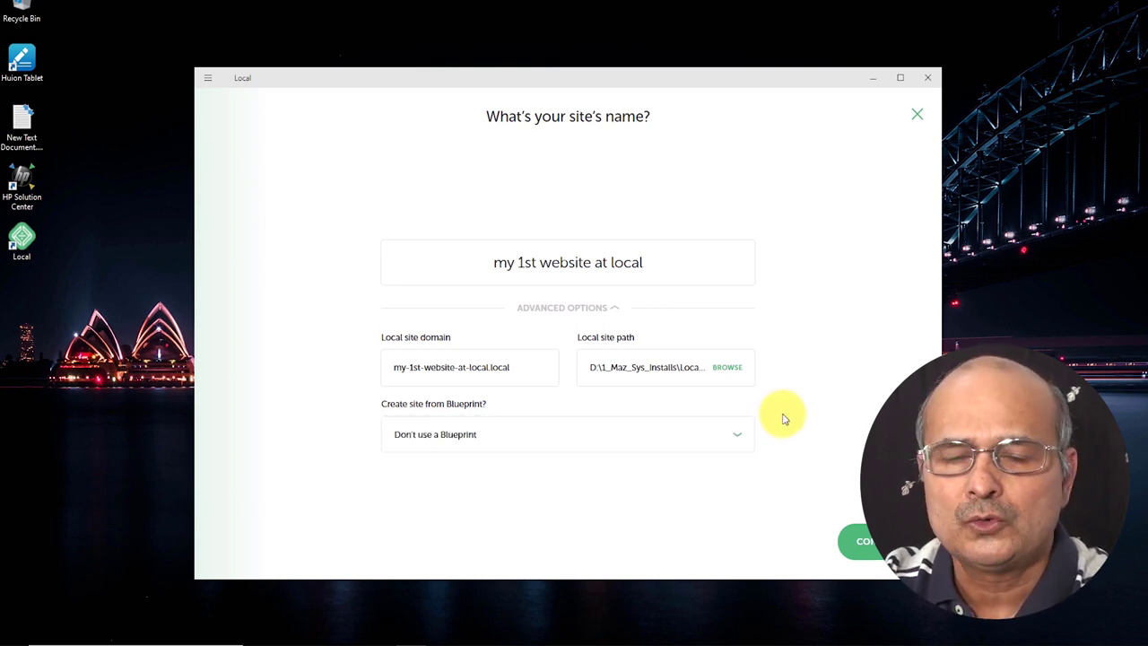
pyautogui.click(733, 437)
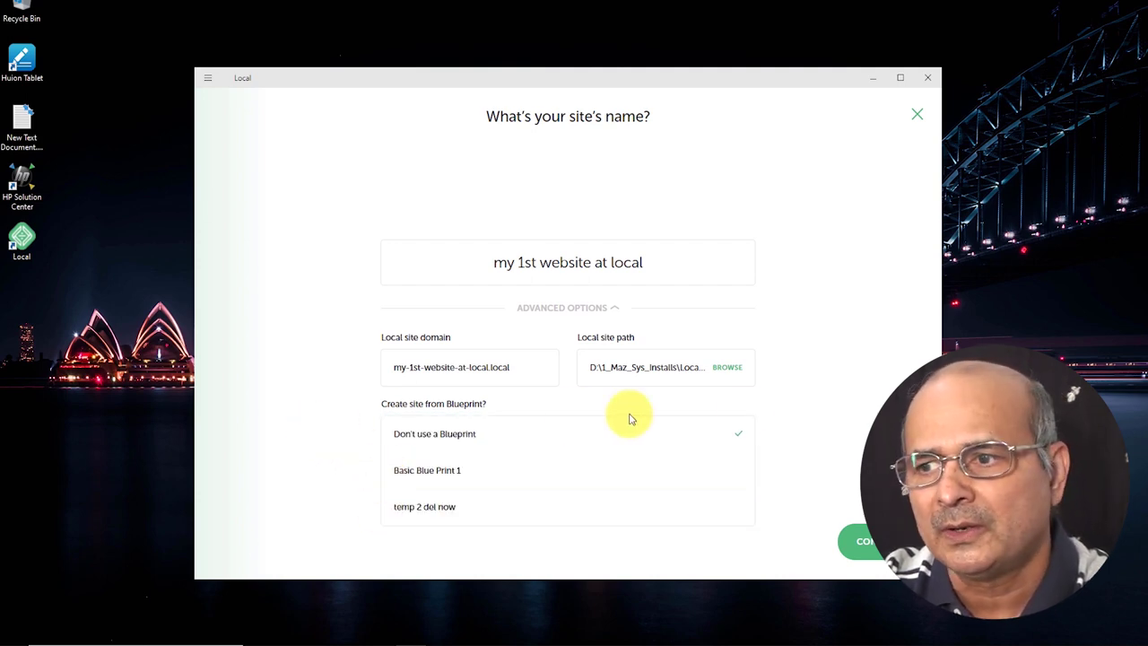
pyautogui.click(782, 412)
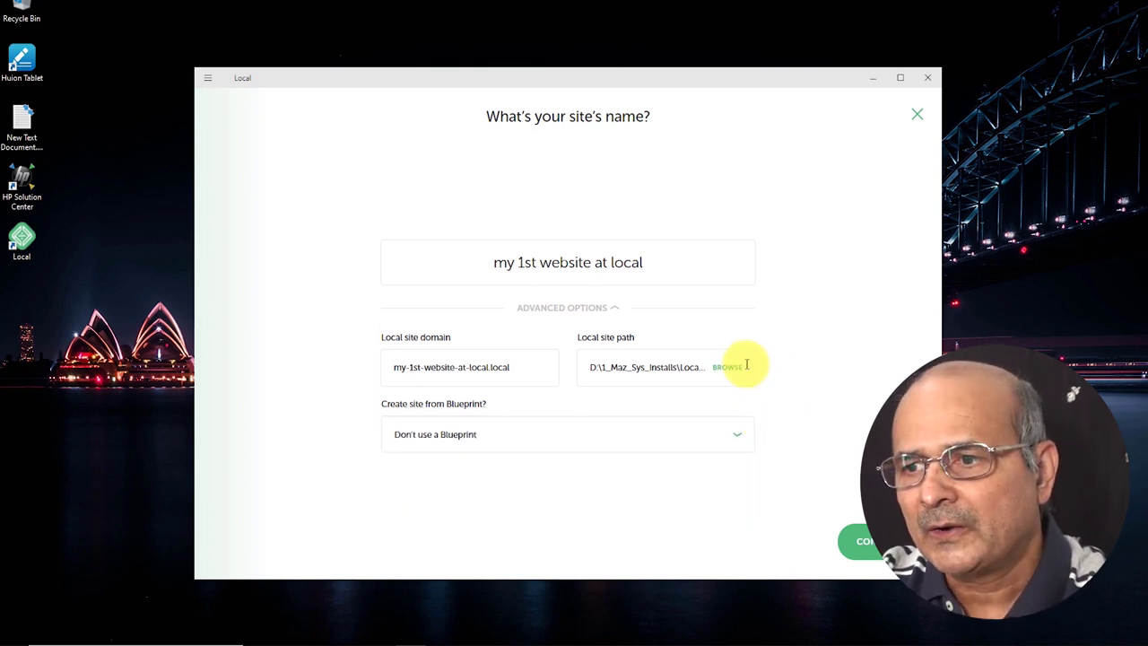
pyautogui.click(590, 311)
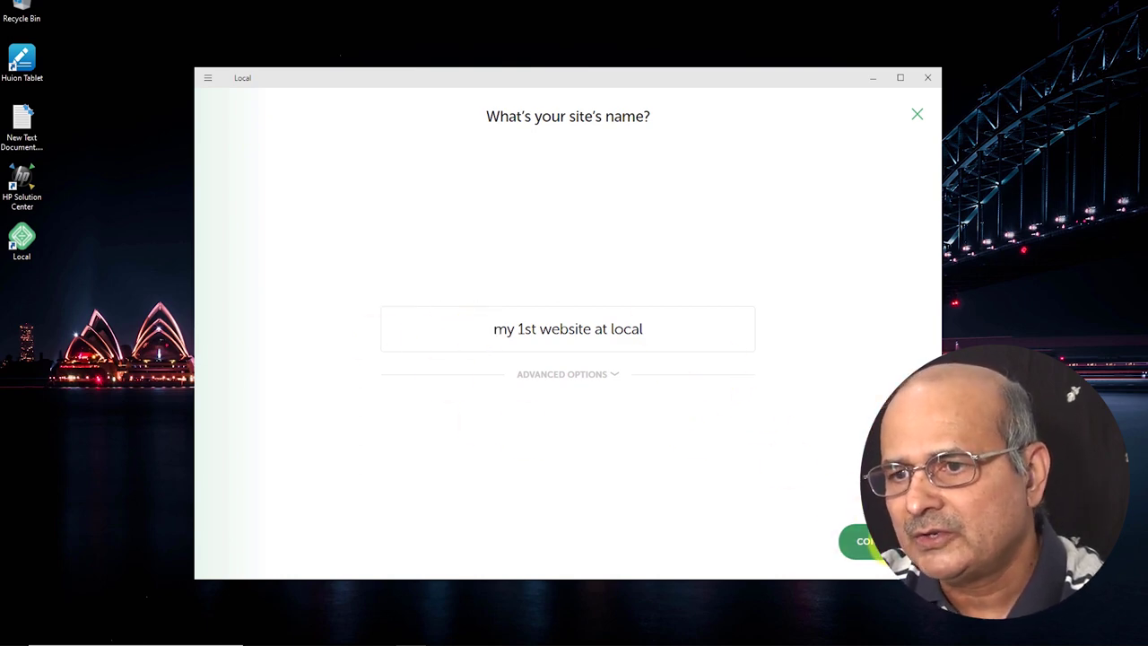
# Try a Custom environment with MySQL 5.7.28, then revert to Preferred and continue.
pyautogui.click(872, 543)
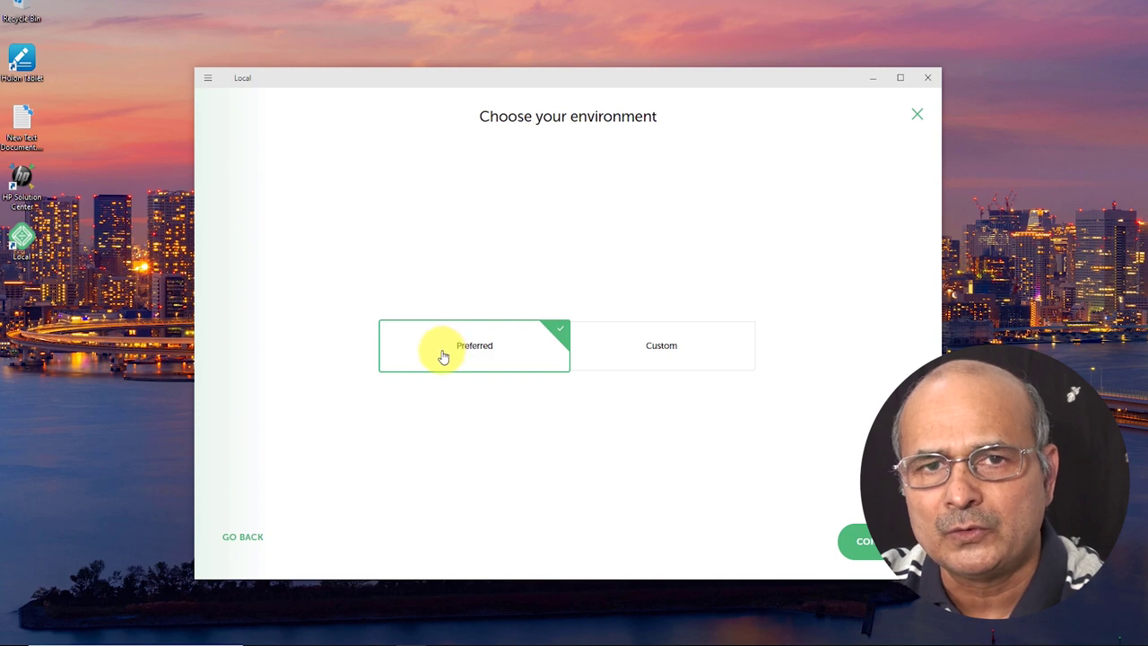
pyautogui.click(655, 345)
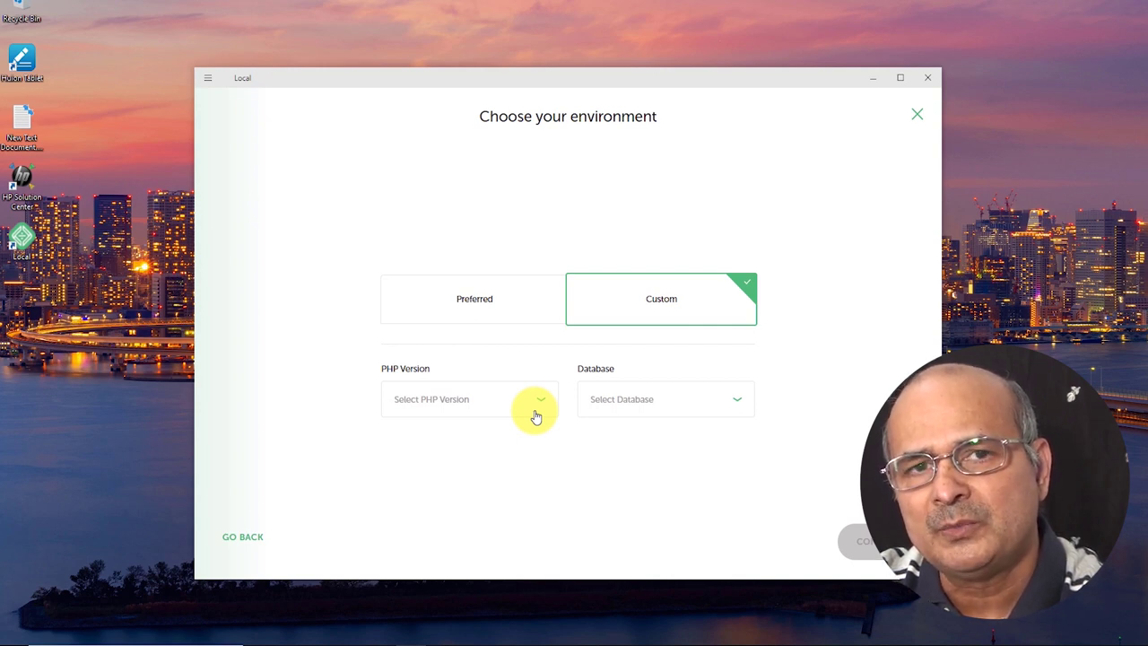
pyautogui.click(736, 401)
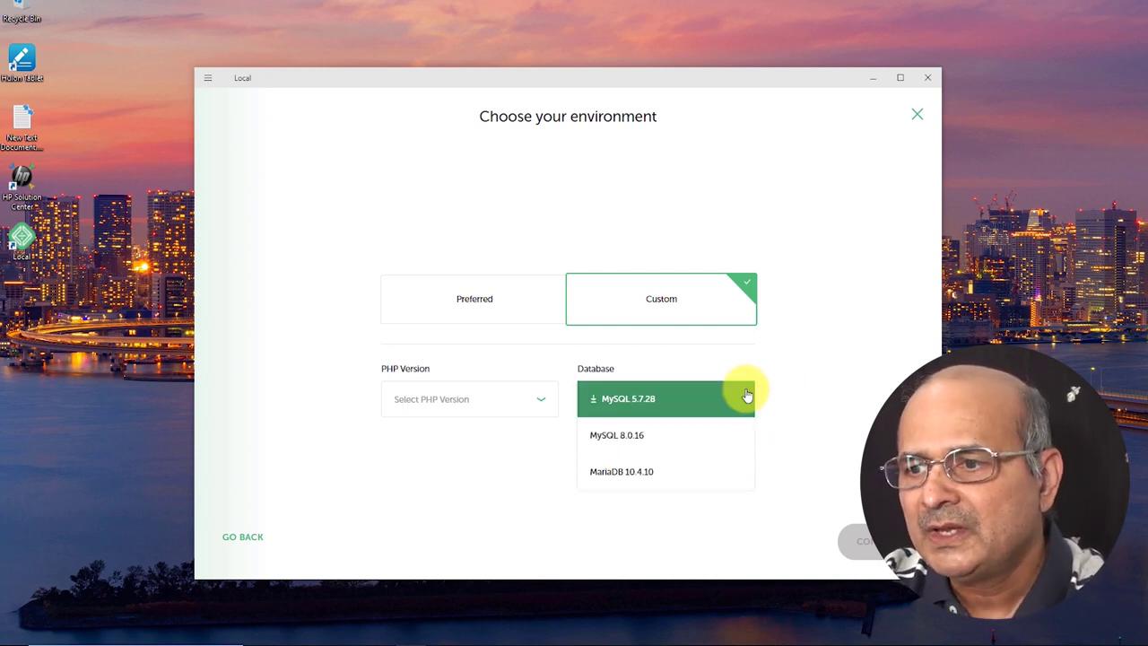
pyautogui.click(745, 397)
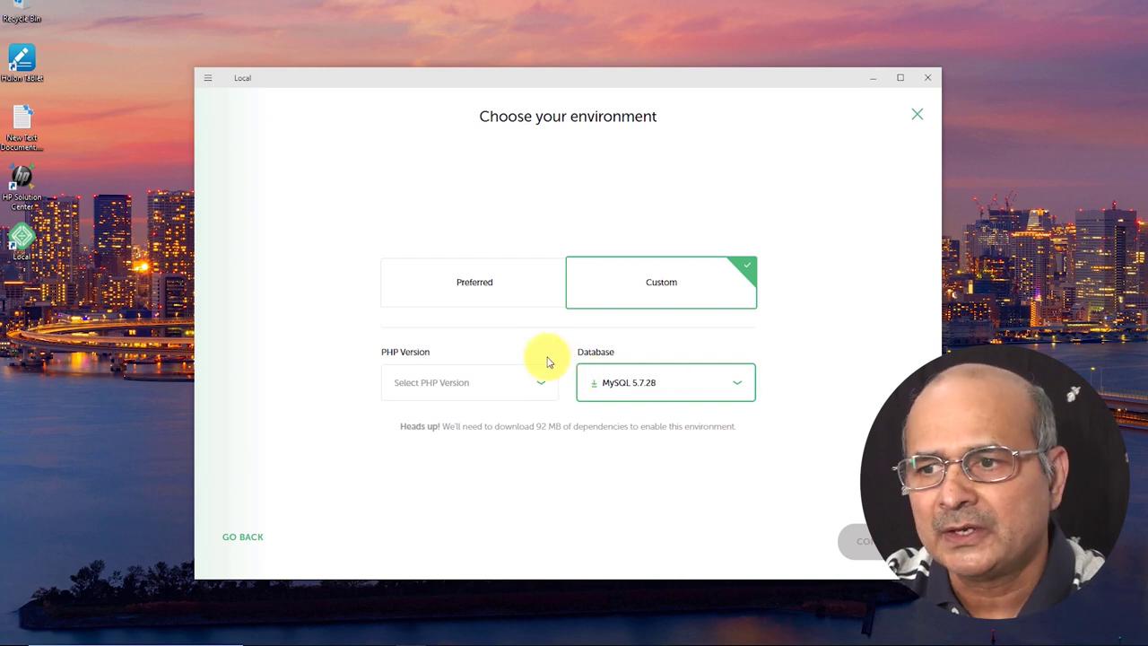
pyautogui.click(470, 278)
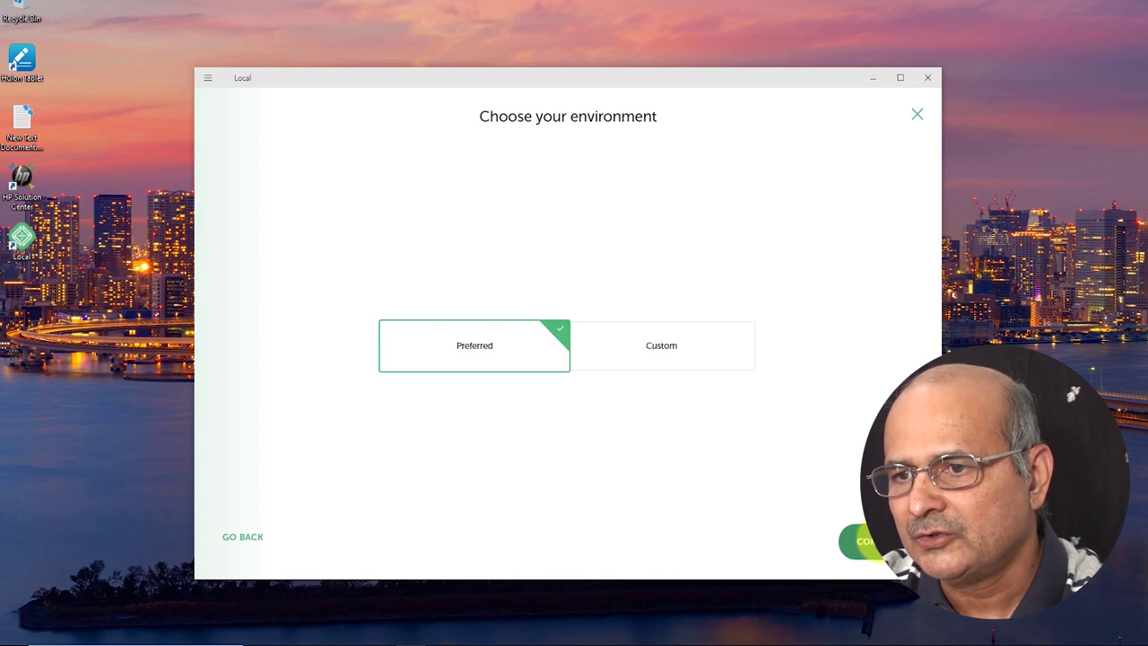
pyautogui.click(863, 541)
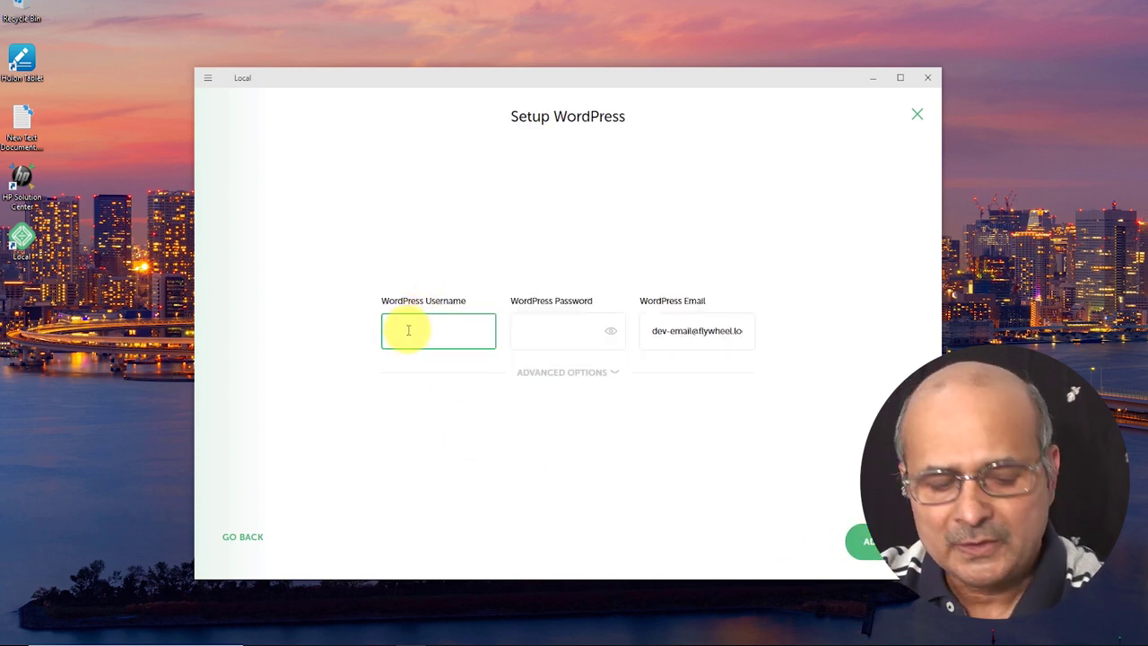
# Enter admin as the WordPress username and fill in a password.
pyautogui.write('admin')
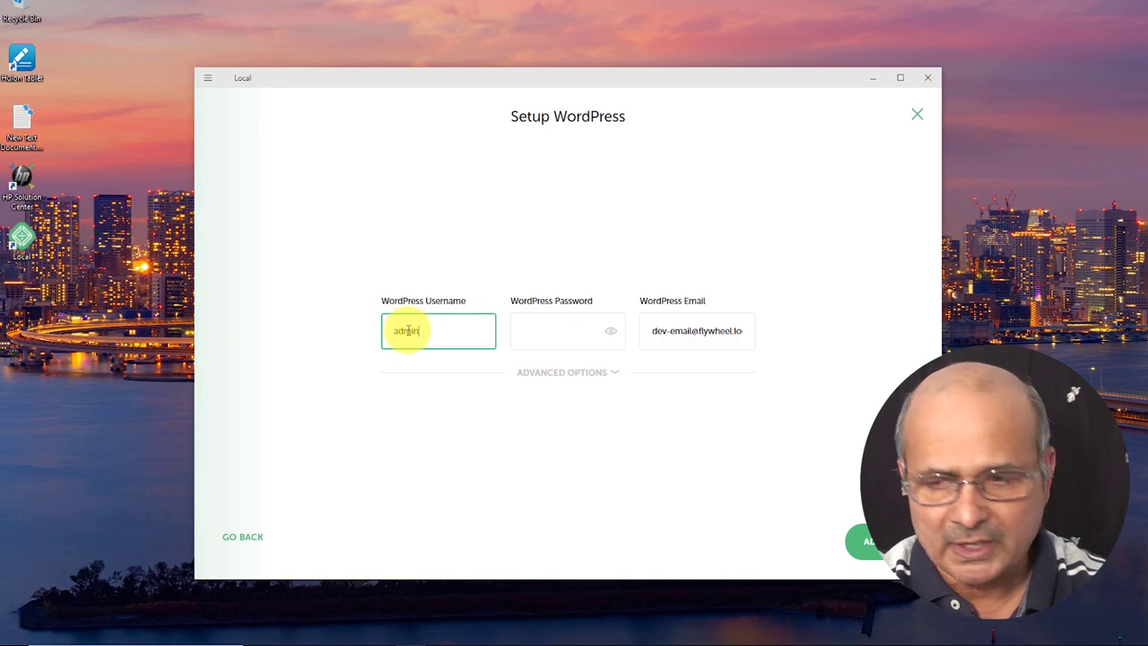
pyautogui.press('Tab')
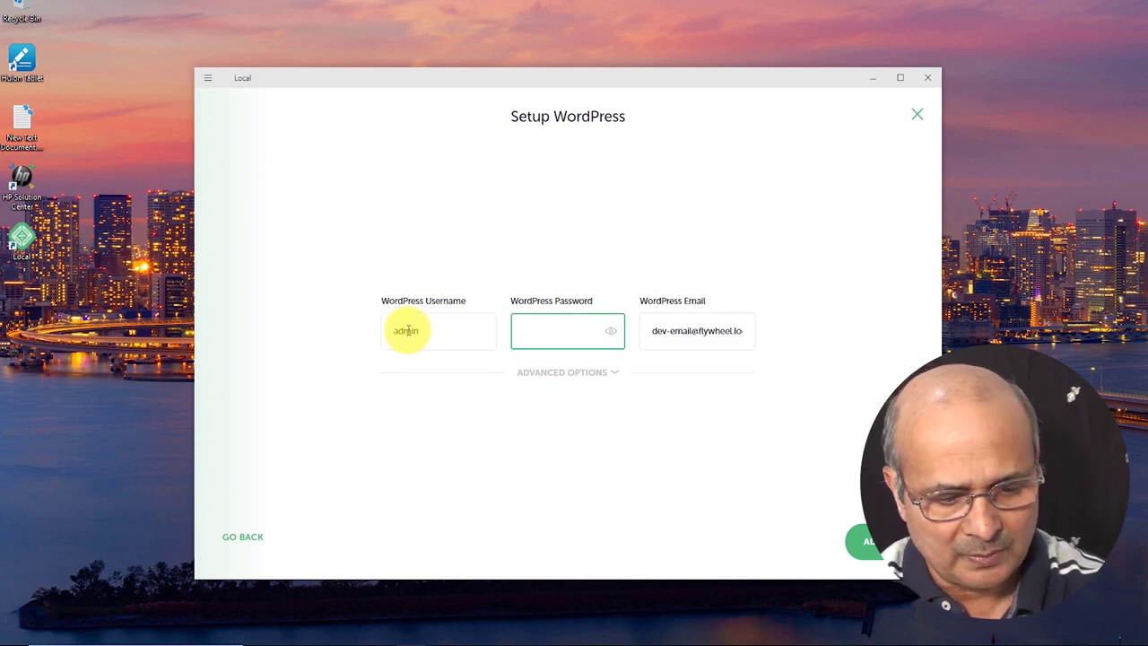
pyautogui.write('admin')
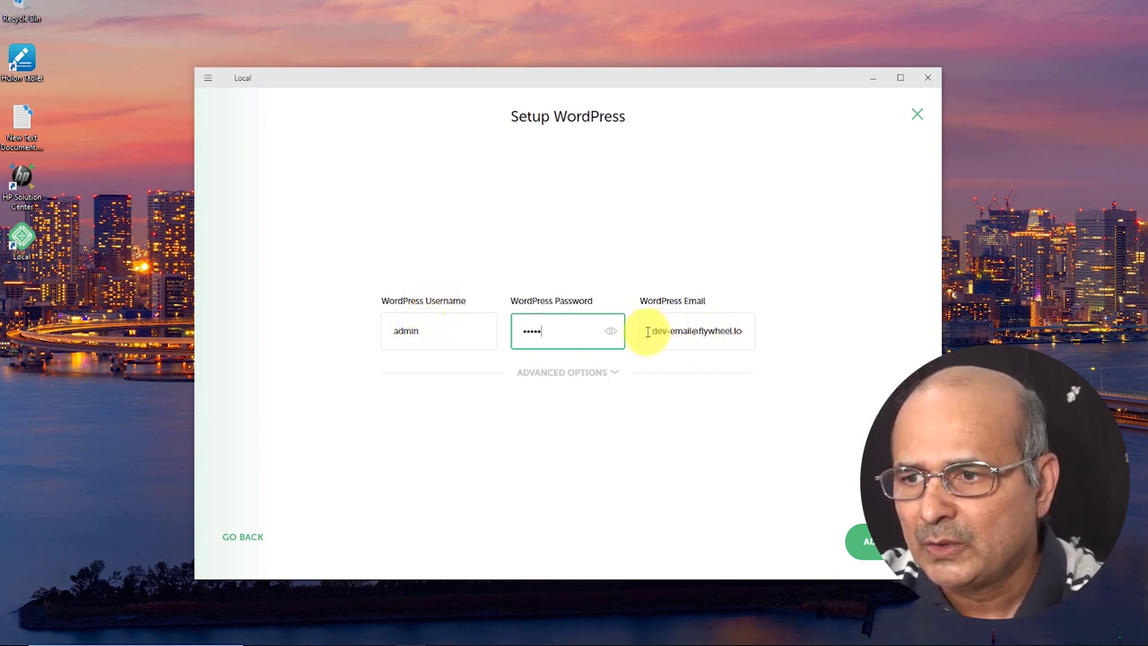
# Replace the default WordPress admin e-mail with your own e-mail address.
pyautogui.moveTo(647, 332); pyautogui.dragTo(758, 332)
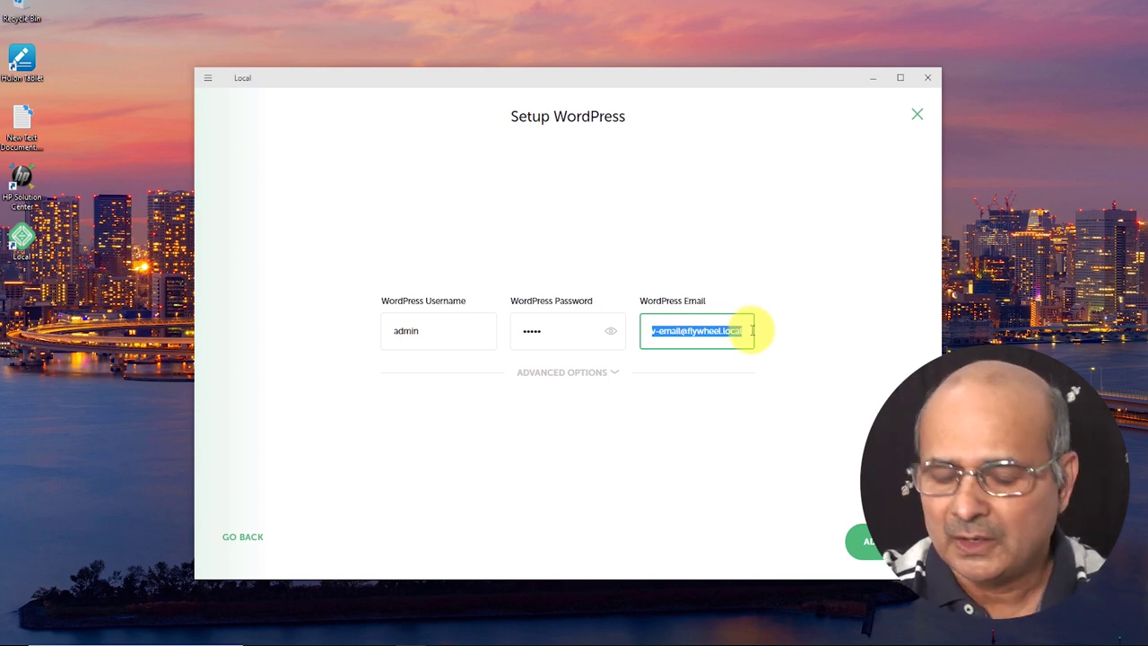
pyautogui.press('BackSpace')
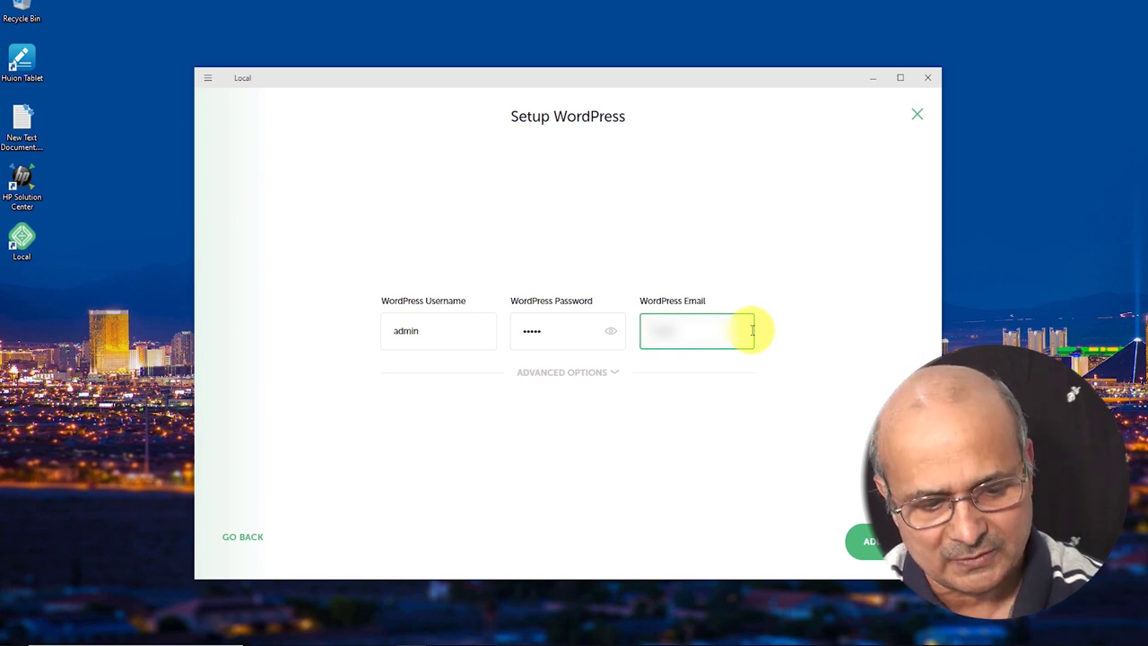
pyautogui.write('e')
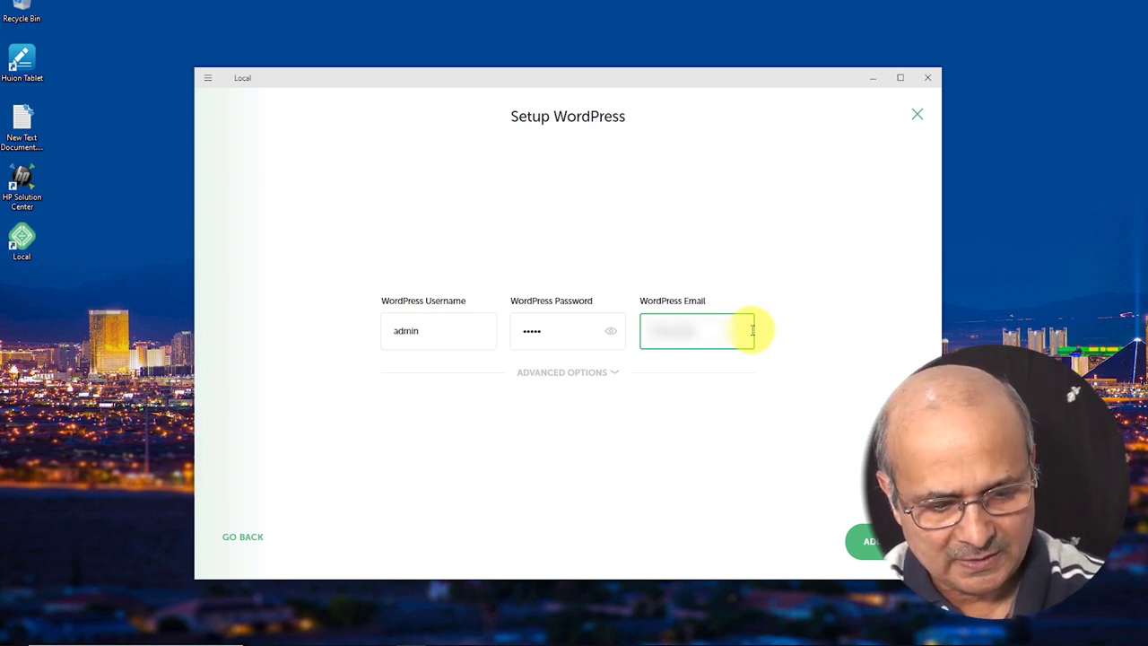
pyautogui.write('co')
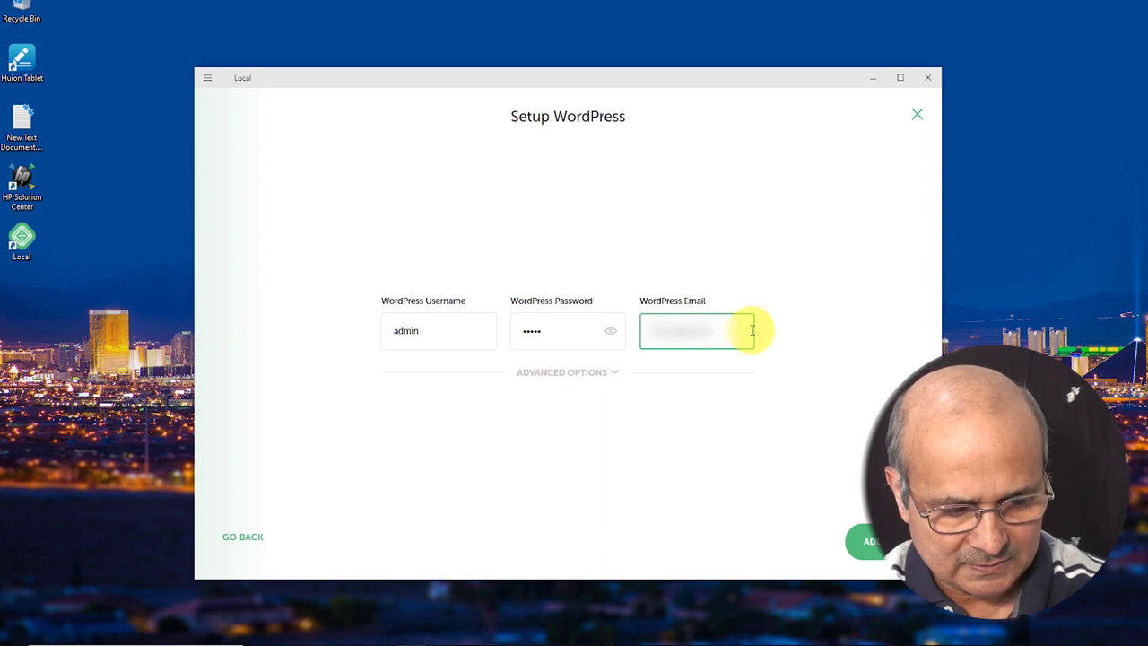
pyautogui.write('m')
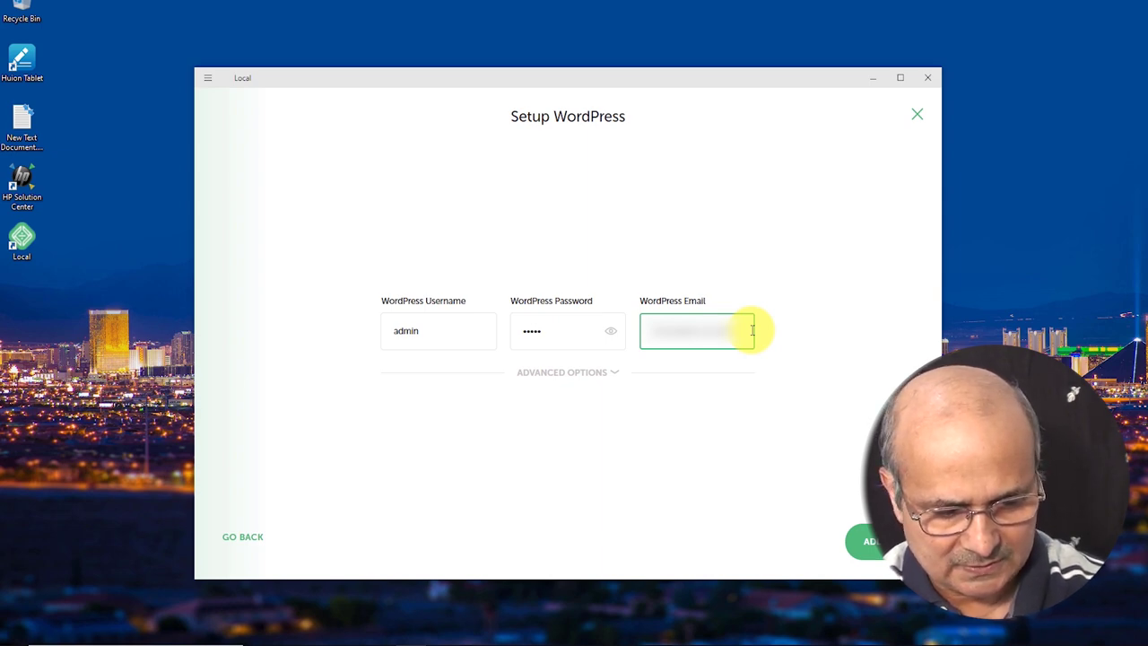
# Add the site and wait for 'my 1st website at local' to be created and running.
pyautogui.click(866, 541)
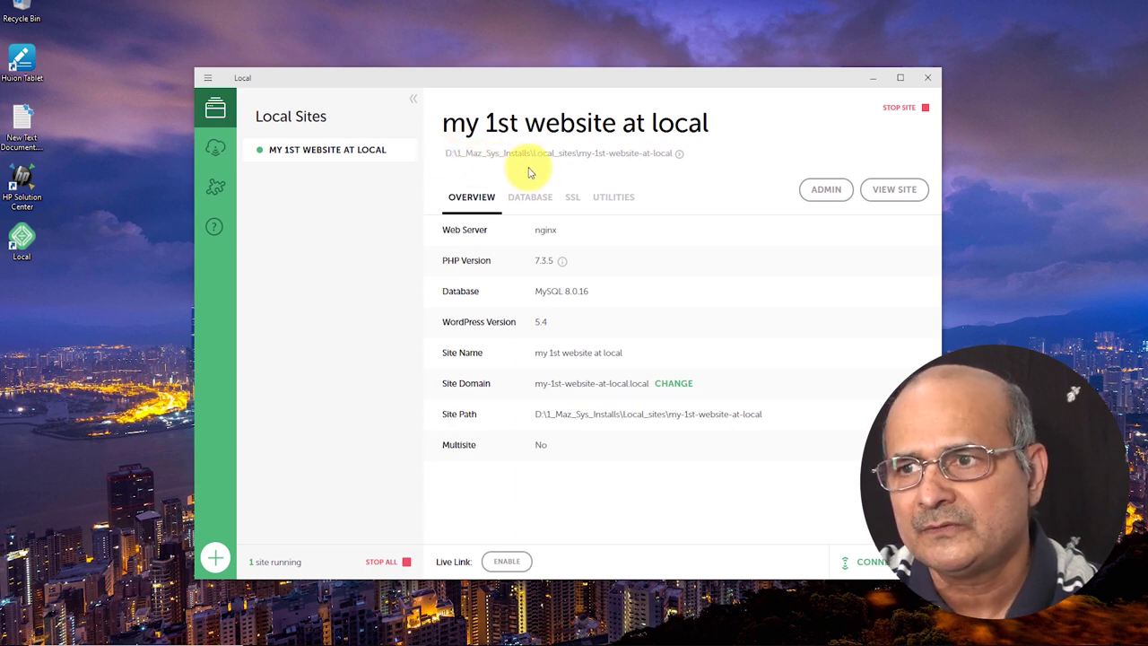
# Open the site folder on disk and browse into app > public, then back up.
pyautogui.click(681, 155)
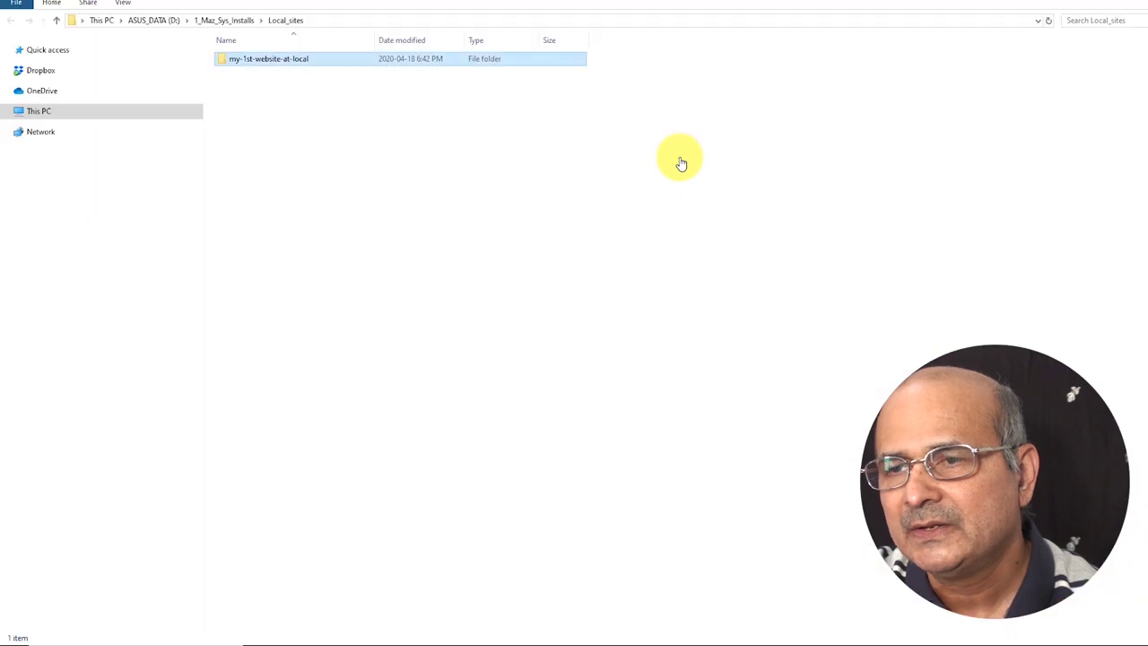
pyautogui.doubleClick(222, 61)
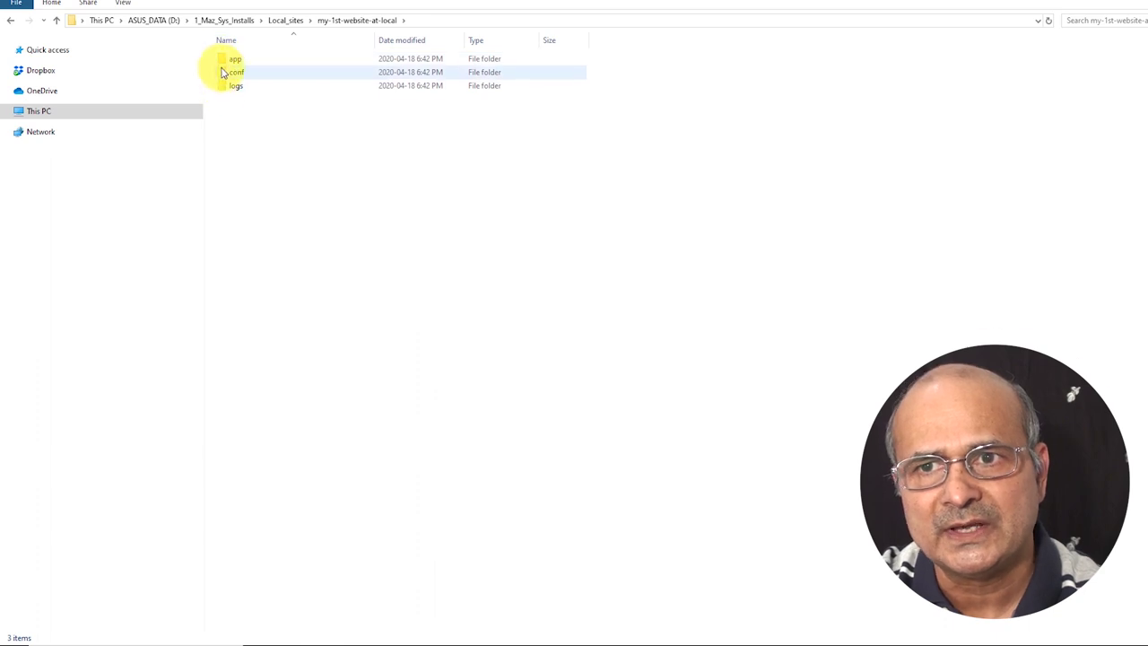
pyautogui.doubleClick(224, 59)
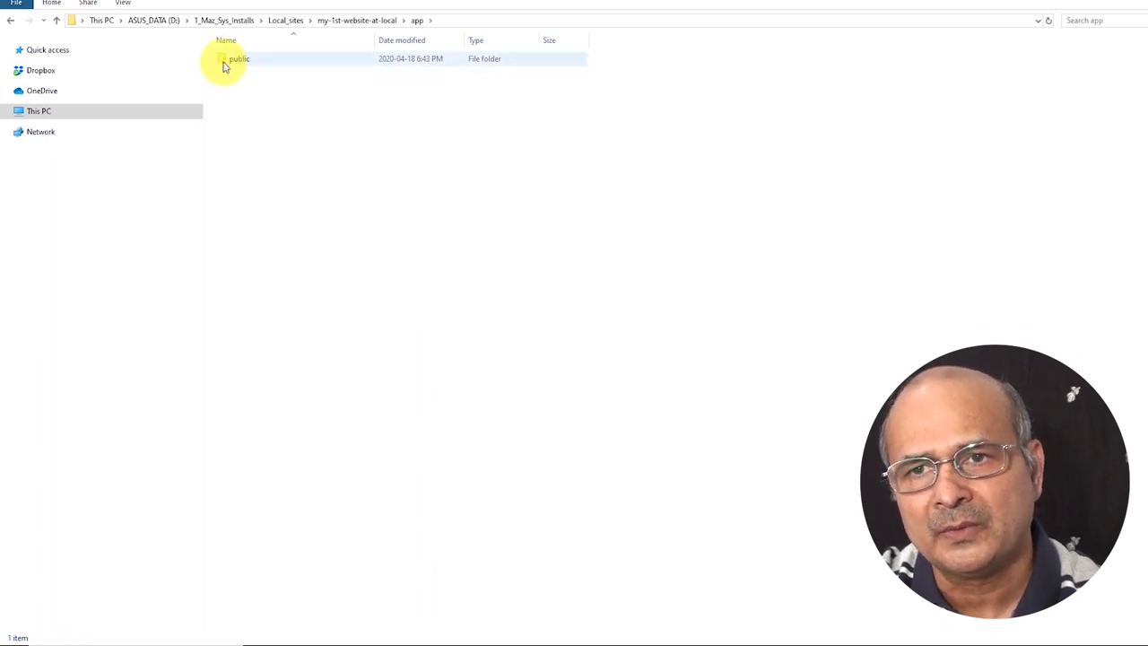
pyautogui.doubleClick(225, 64)
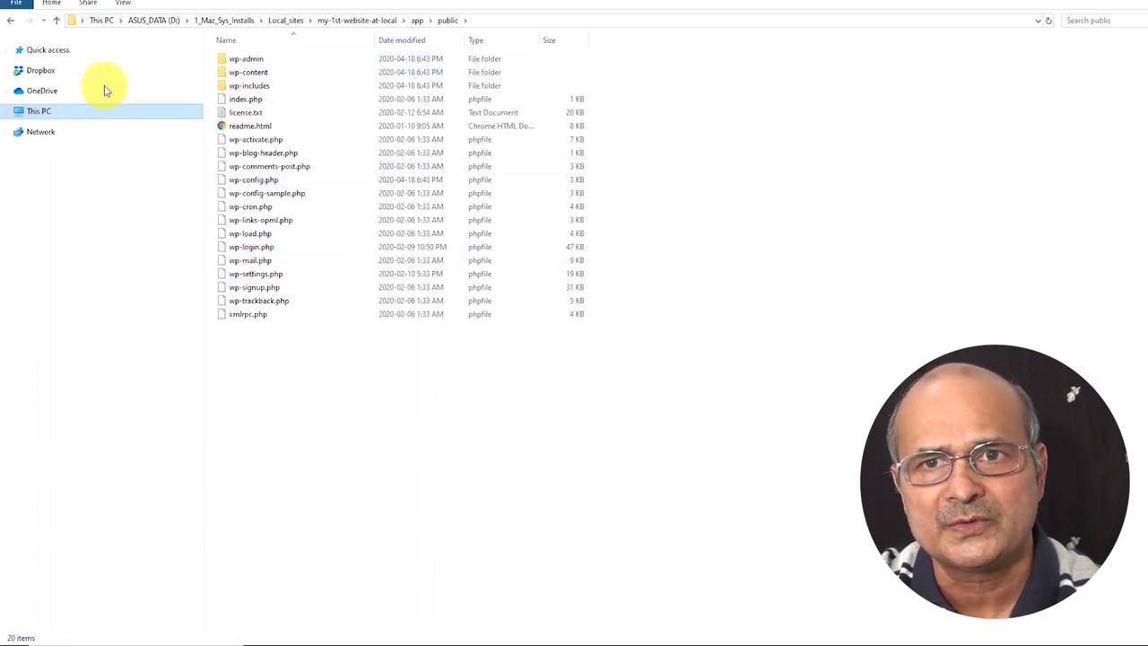
pyautogui.click(56, 21)
pyautogui.click(57, 22)
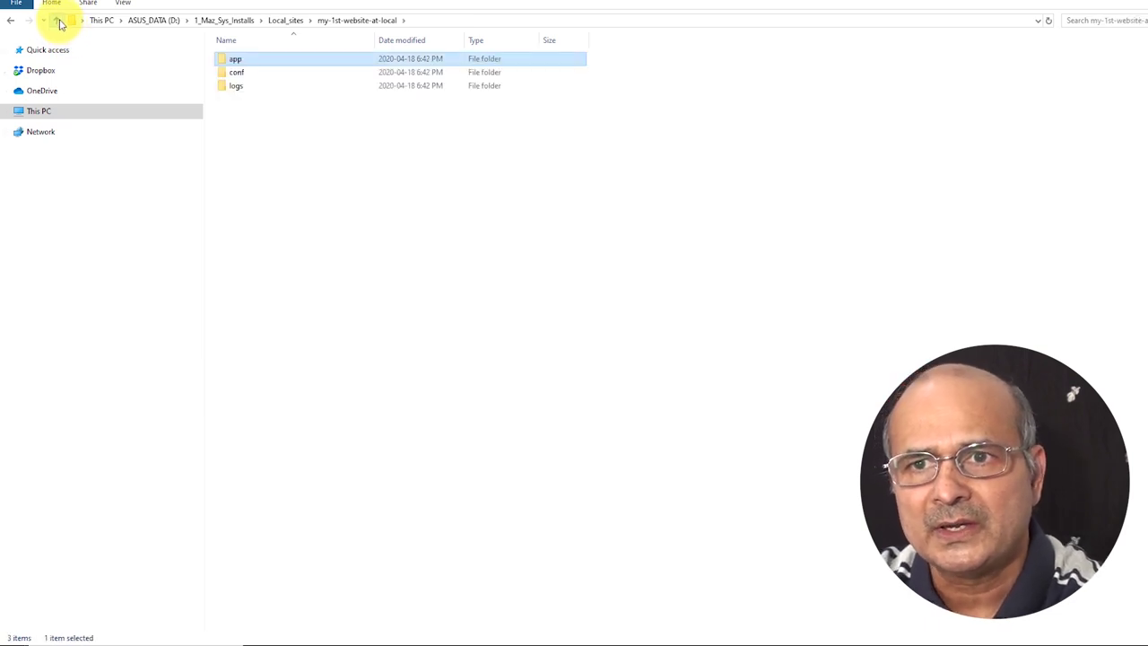
# Look at the conf and logs folders, go up past Local_sites, then return to Local.
pyautogui.doubleClick(223, 73)
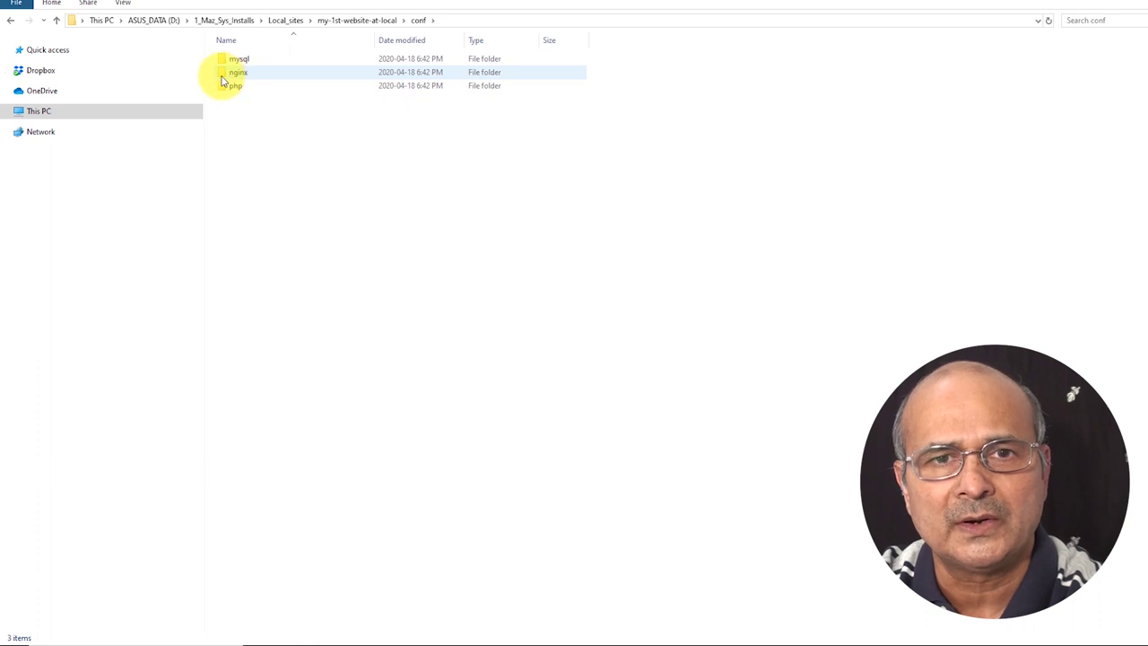
pyautogui.moveTo(222, 81)
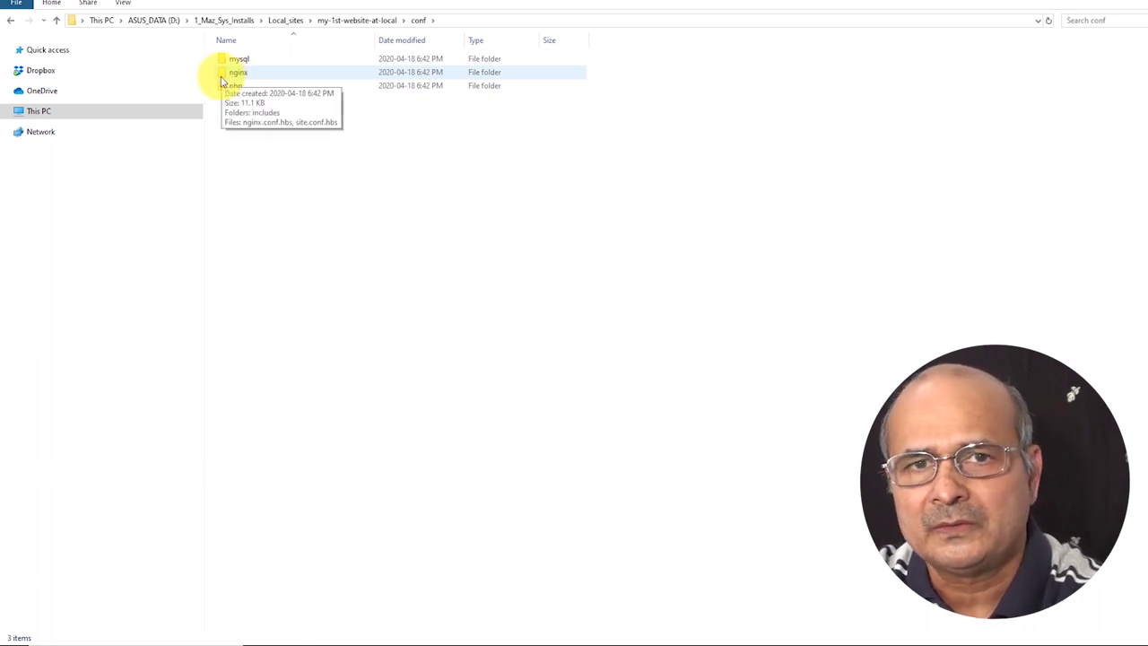
pyautogui.click(58, 22)
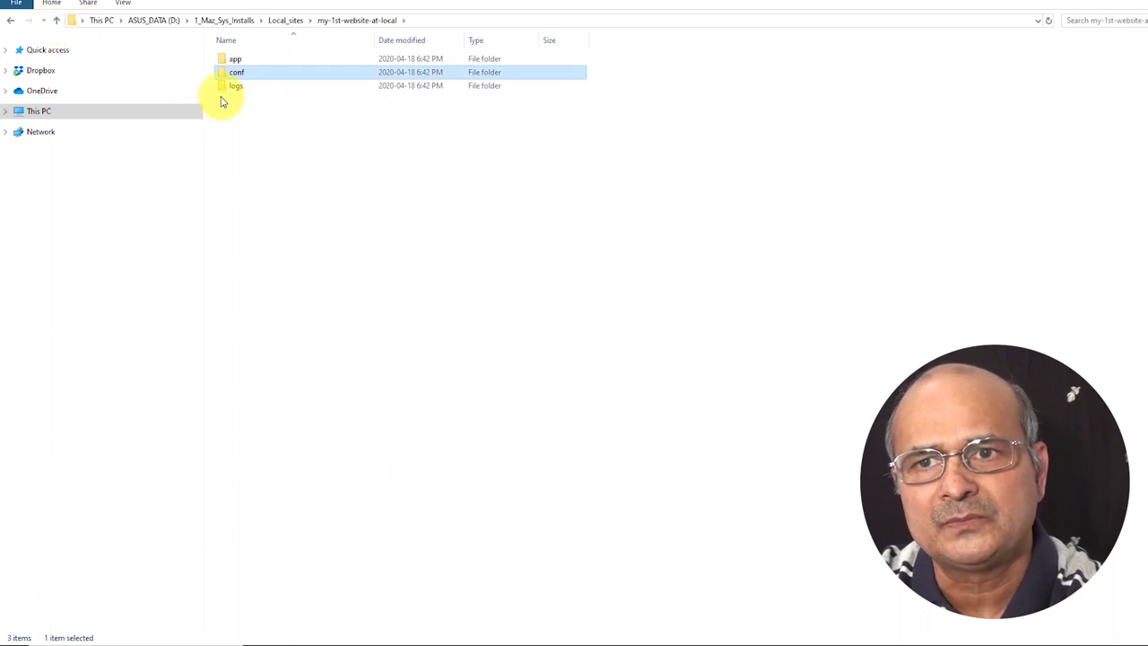
pyautogui.click(226, 86)
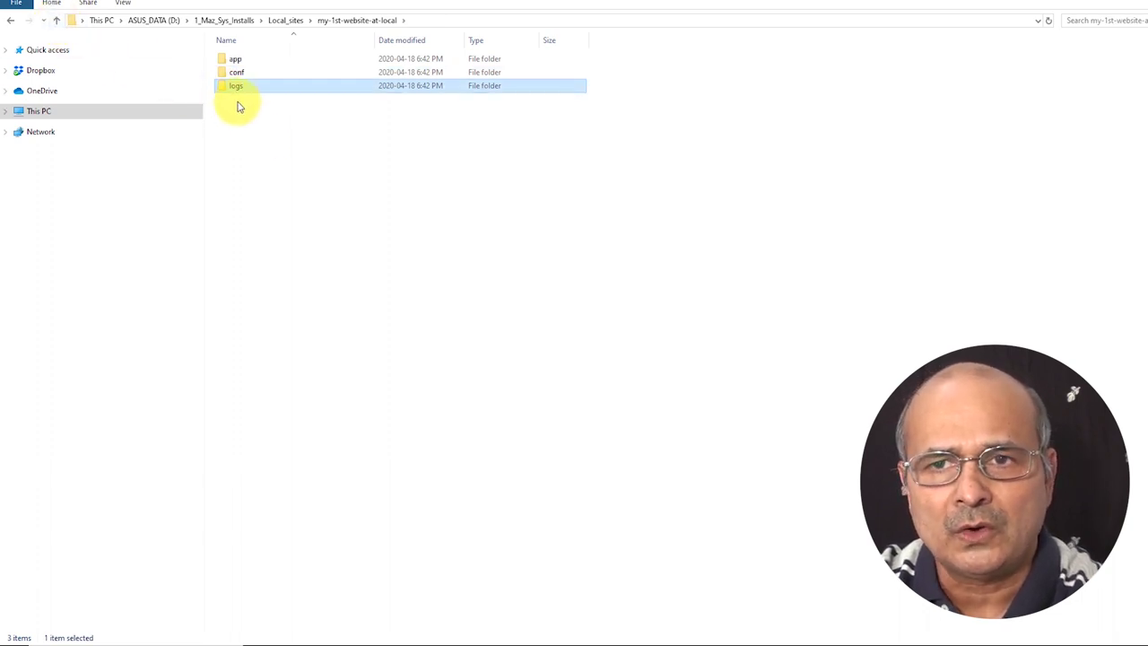
pyautogui.click(56, 22)
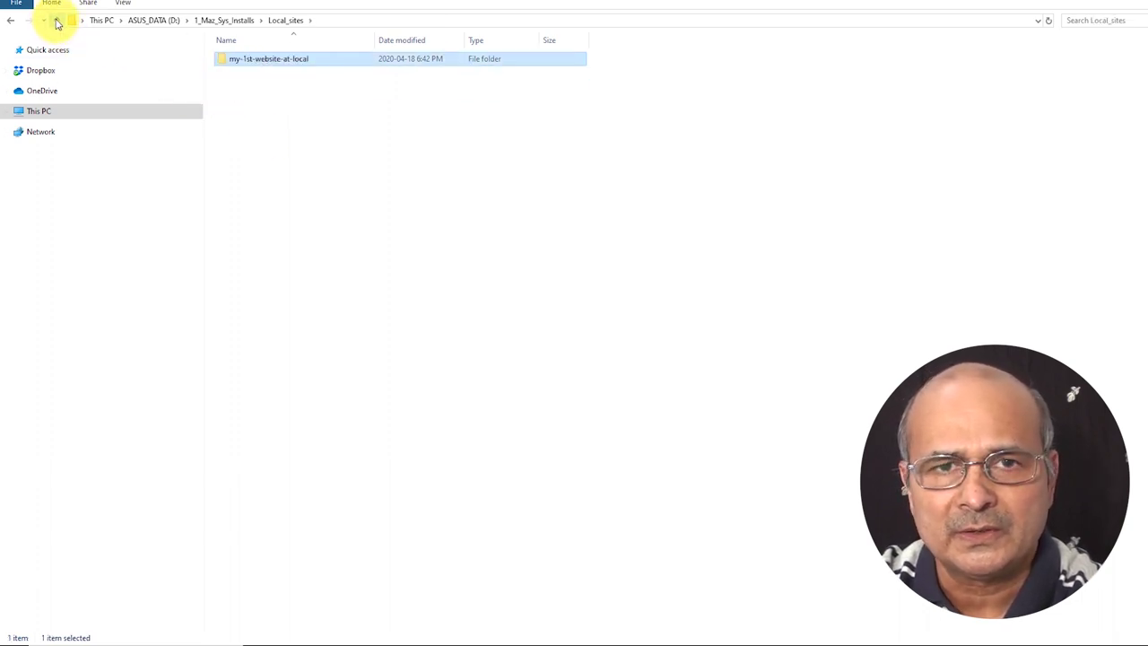
pyautogui.click(57, 22)
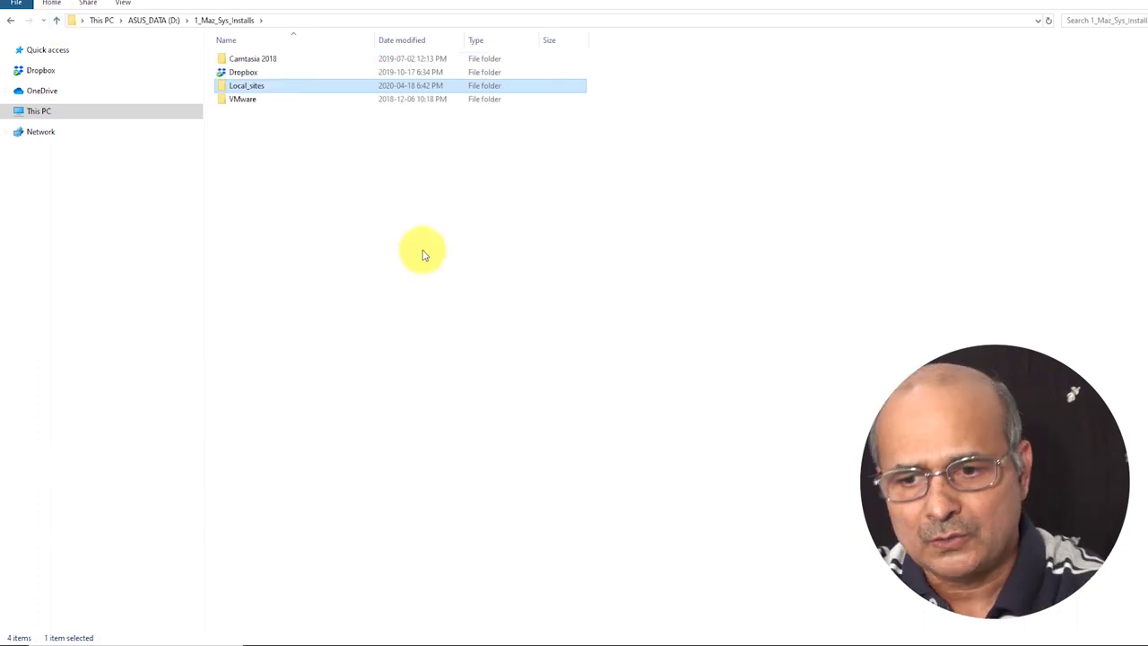
pyautogui.moveTo(413, 639)
pyautogui.click(408, 584)
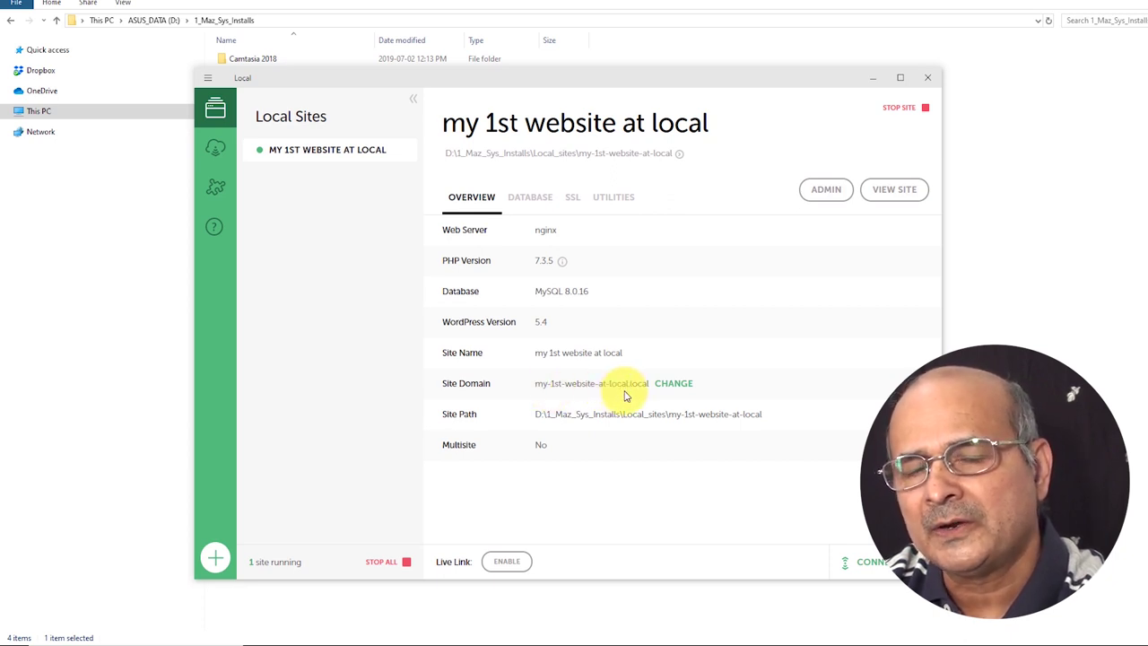
# Change the site domain to my-website-2, correcting the first 'my website 2' entry.
pyautogui.click(673, 384)
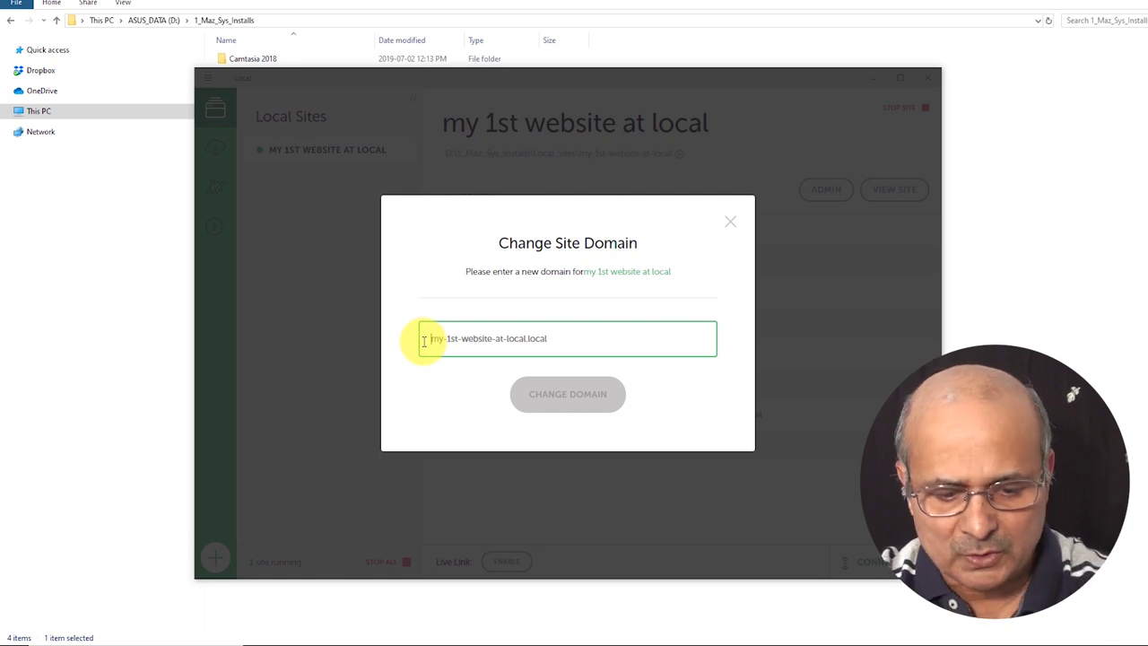
pyautogui.write('my w')
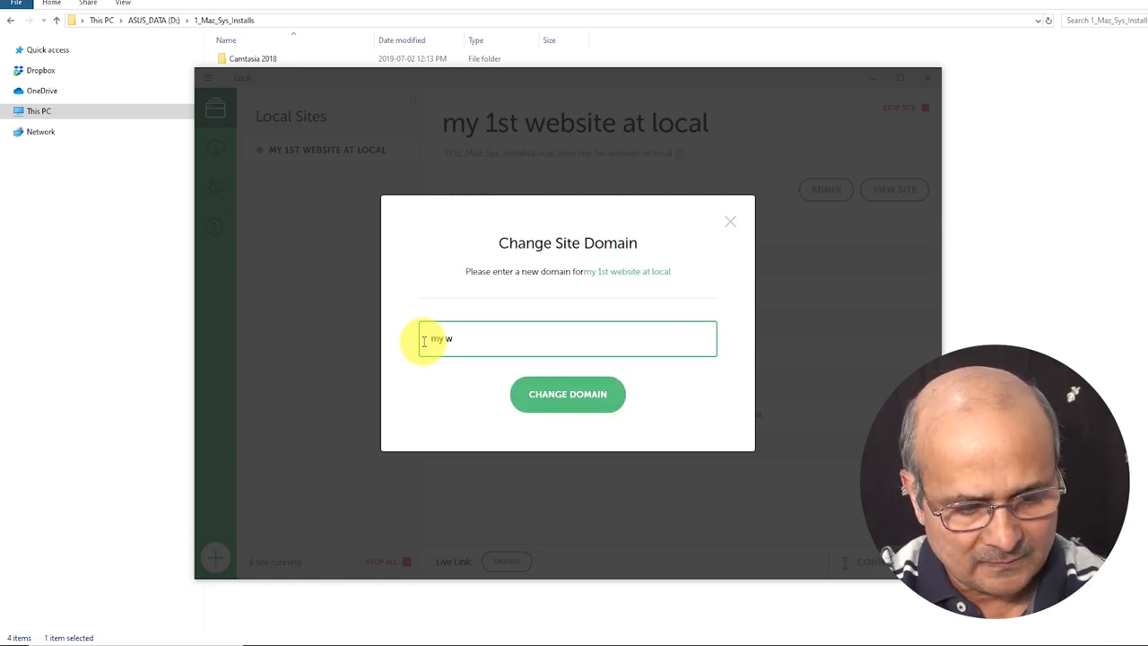
pyautogui.write('ebsite 2')
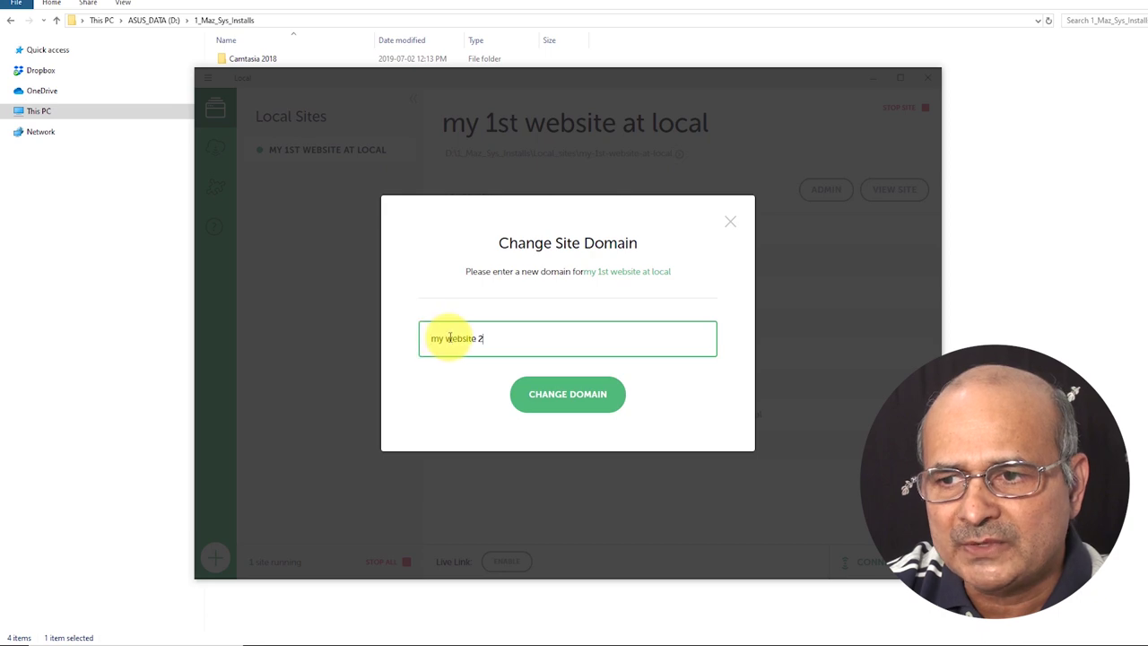
pyautogui.click(574, 395)
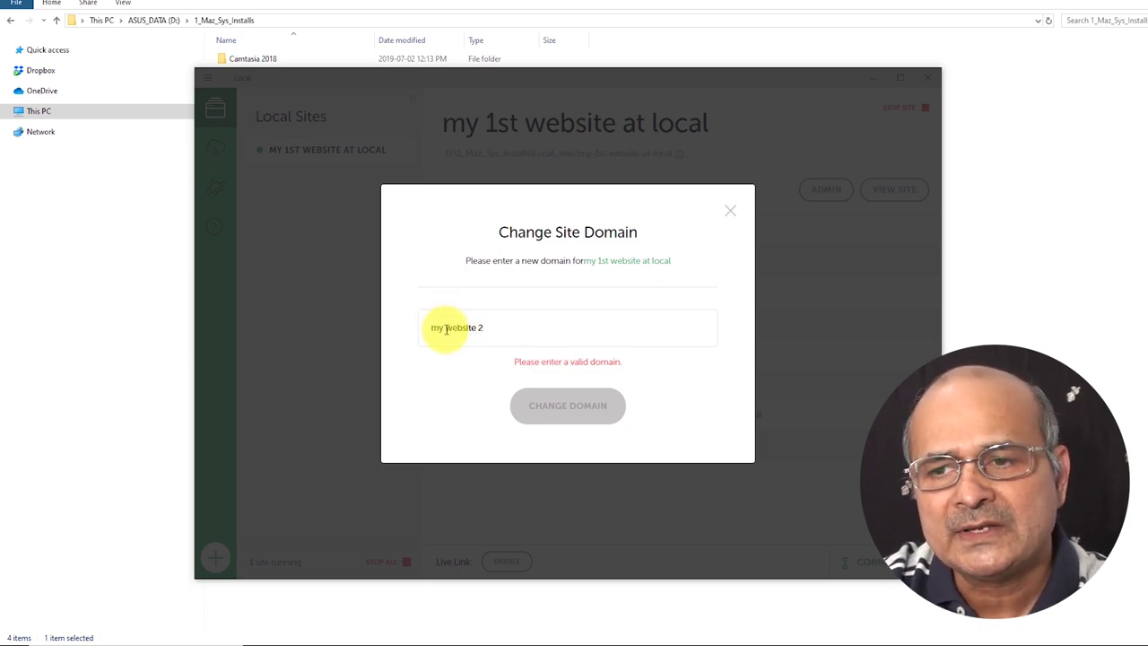
pyautogui.click(446, 329)
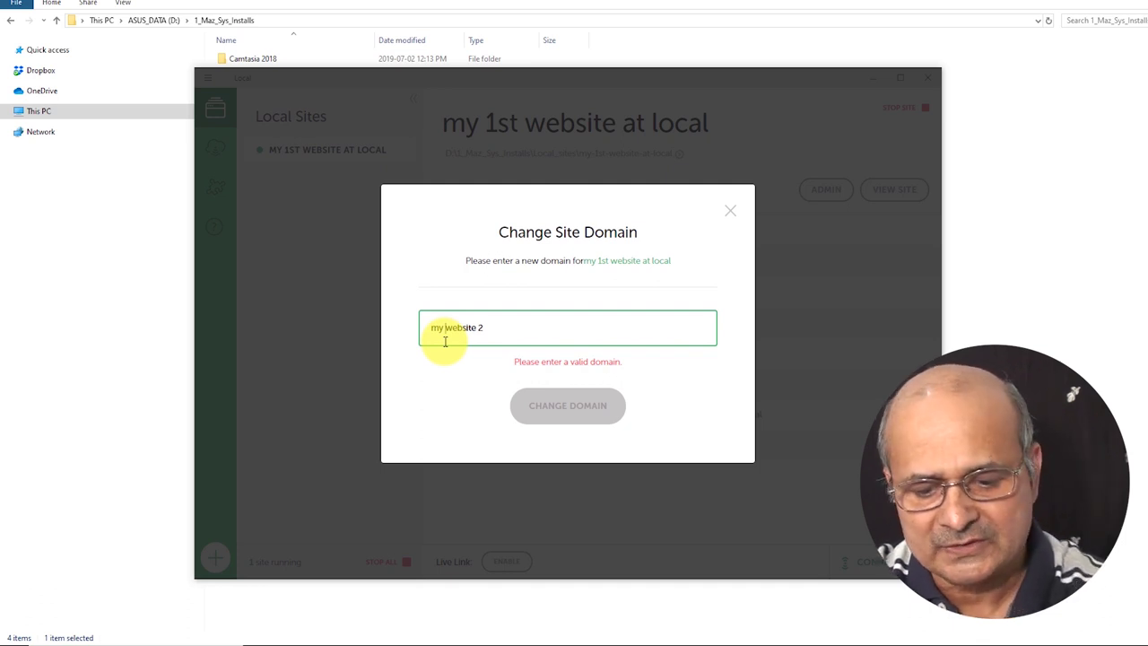
pyautogui.press('BackSpace')
pyautogui.press('BackSpace')
pyautogui.moveTo(474, 329); pyautogui.dragTo(369, 335)
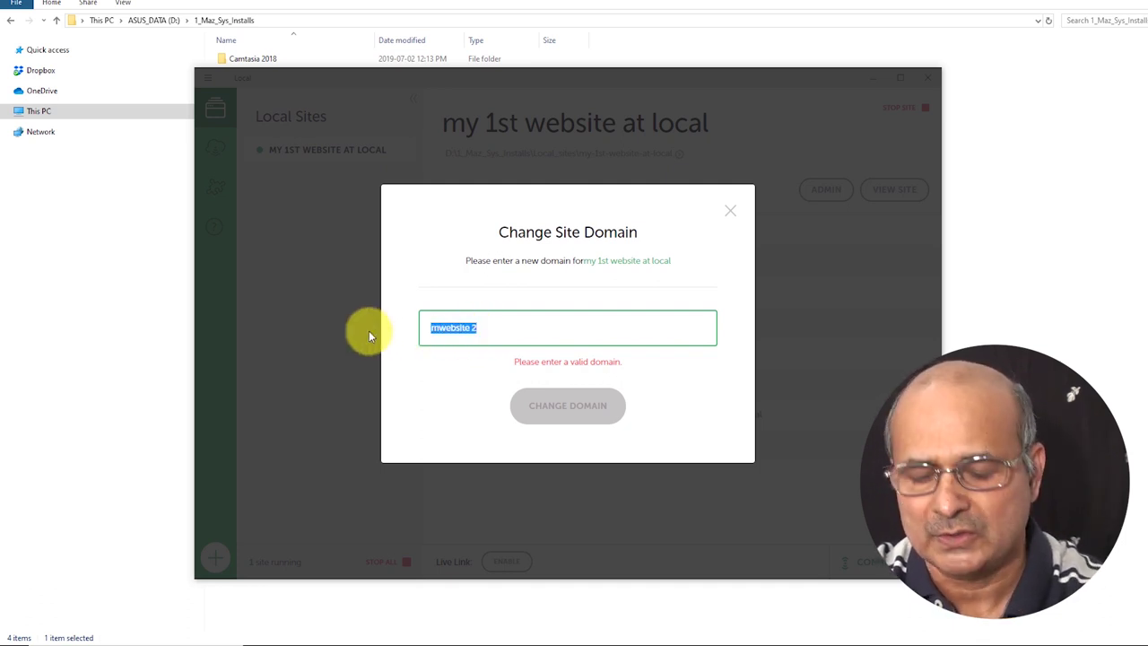
pyautogui.write('my')
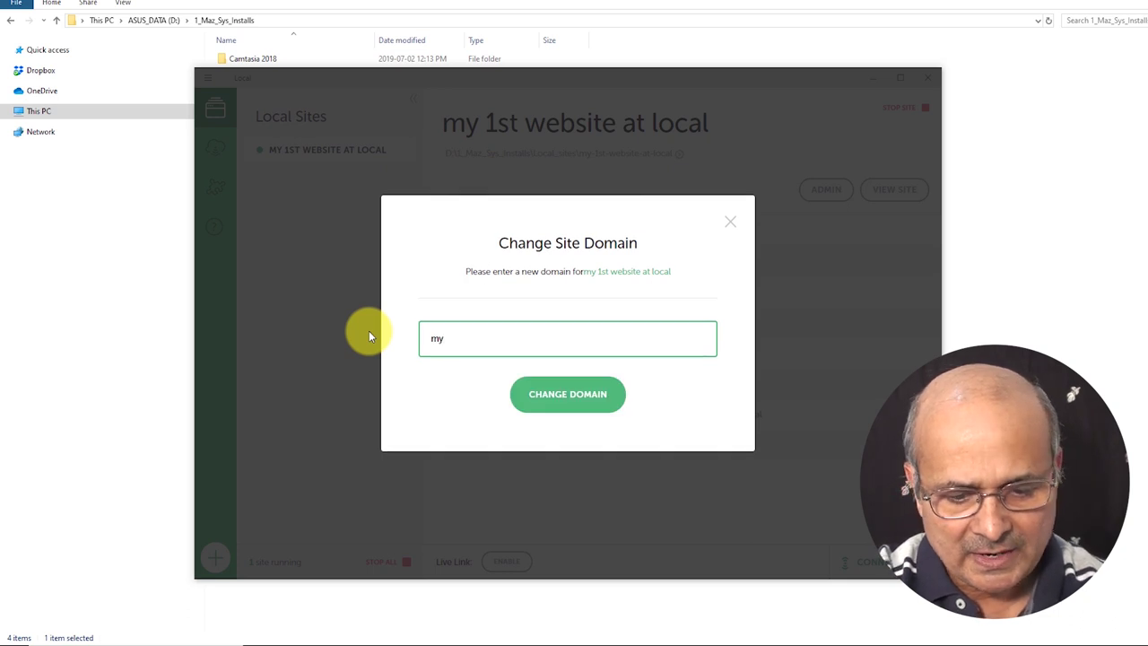
pyautogui.write('-we')
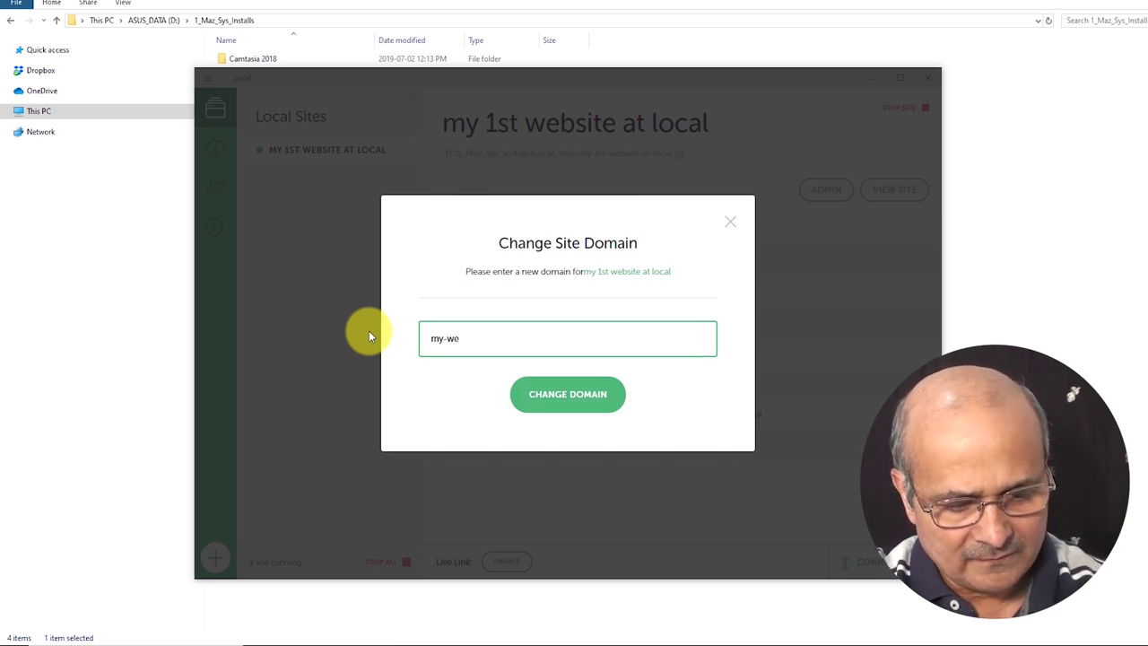
pyautogui.write('bsite')
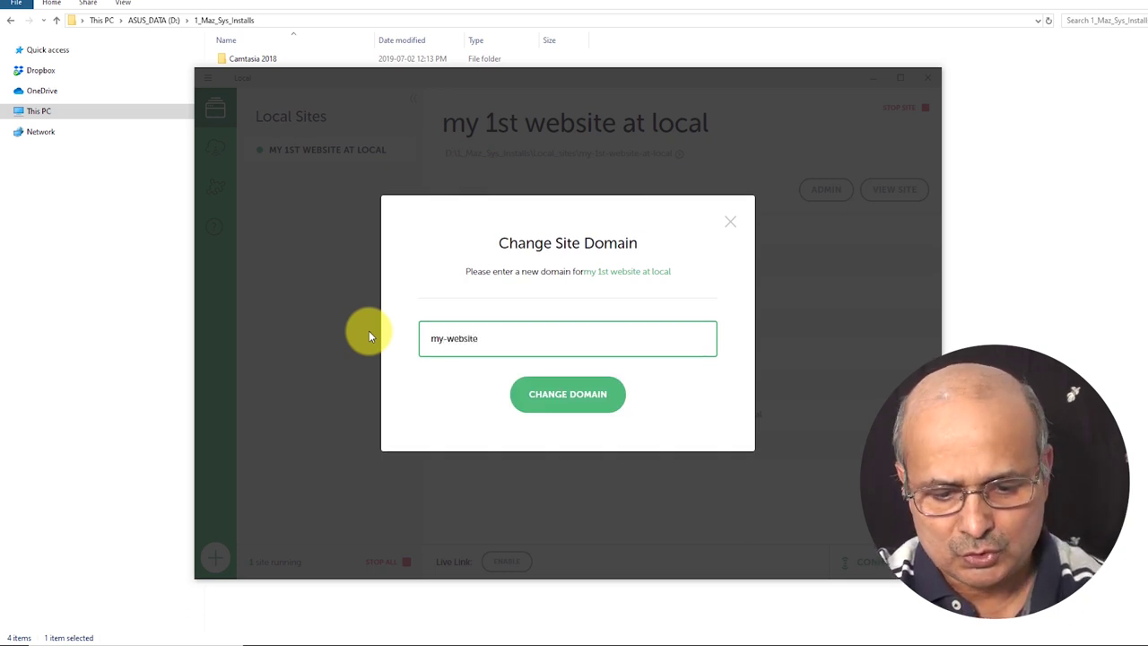
pyautogui.write('-2')
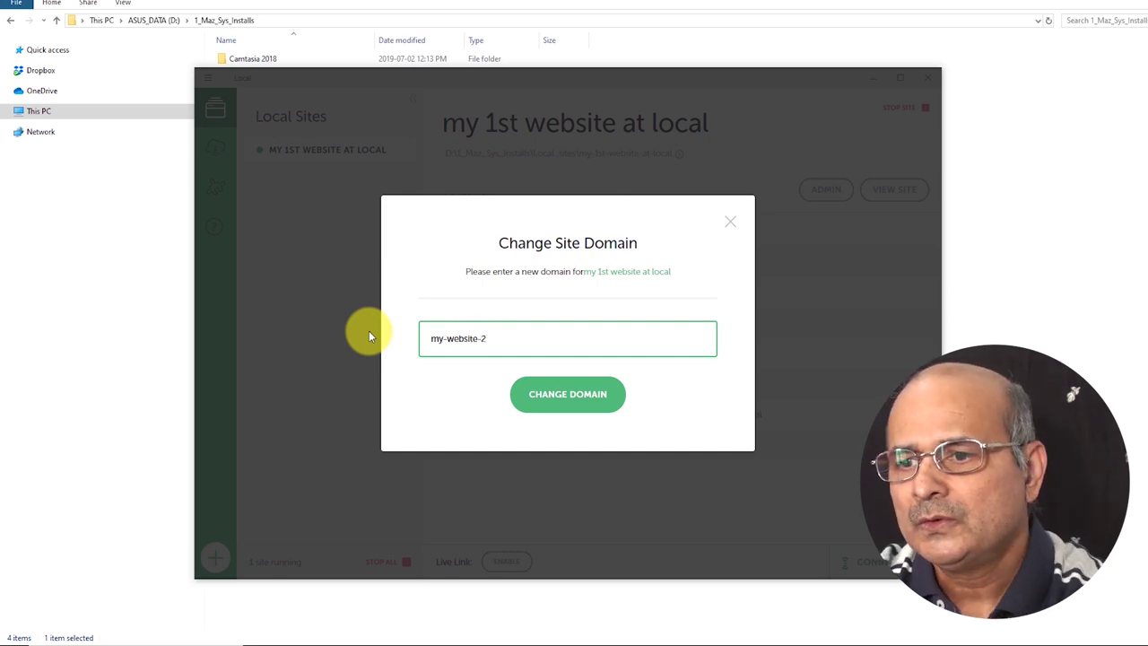
pyautogui.click(579, 400)
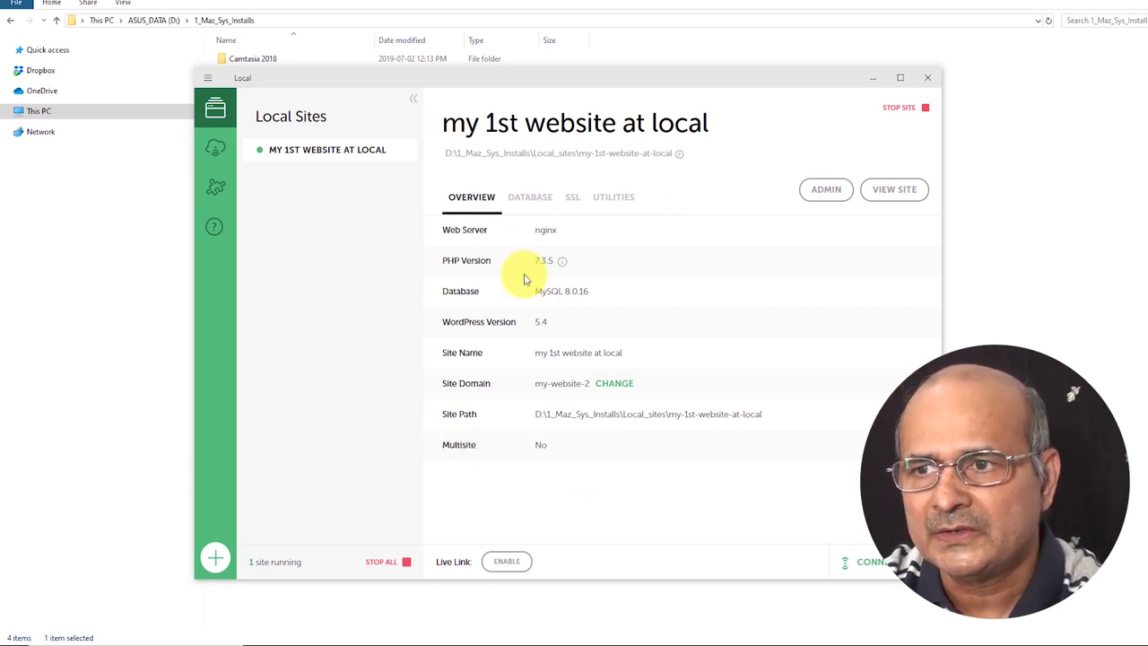
# Check the database details including port 10005, then view the SSL tab's my-website-2.crt certificate.
pyautogui.click(527, 199)
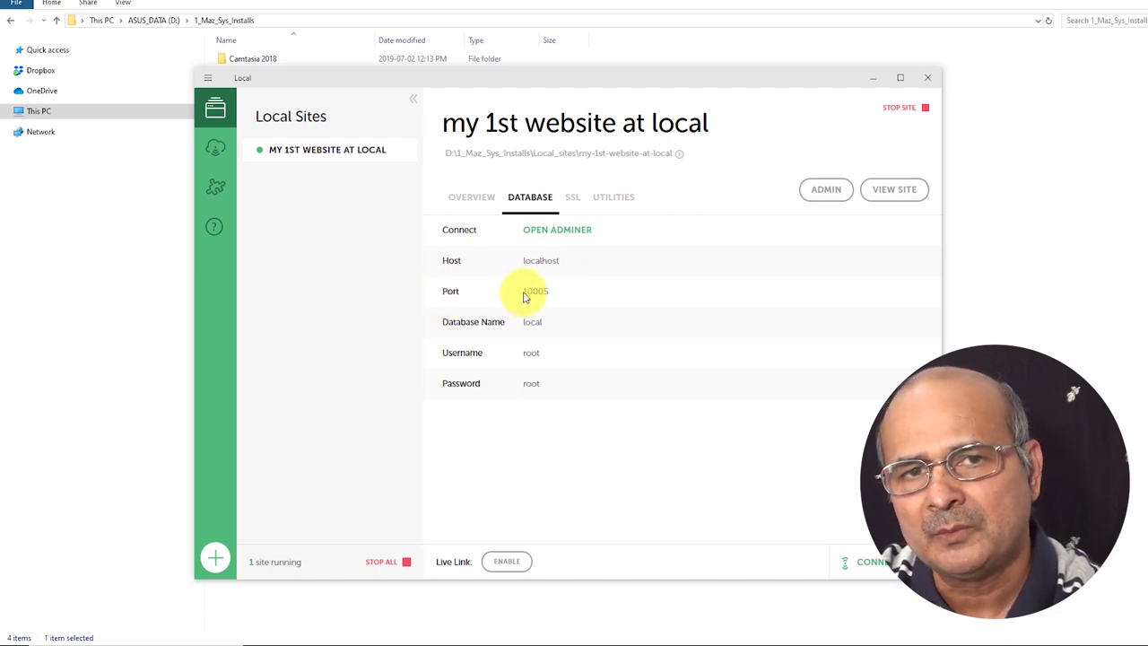
pyautogui.moveTo(524, 296); pyautogui.dragTo(555, 291)
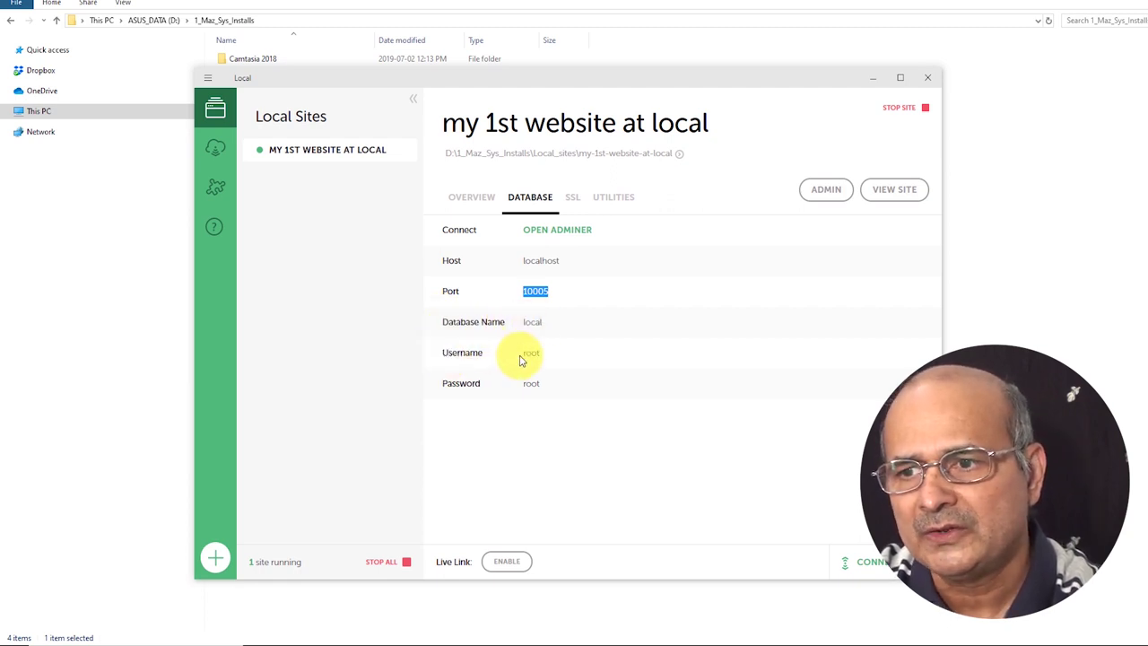
pyautogui.click(569, 200)
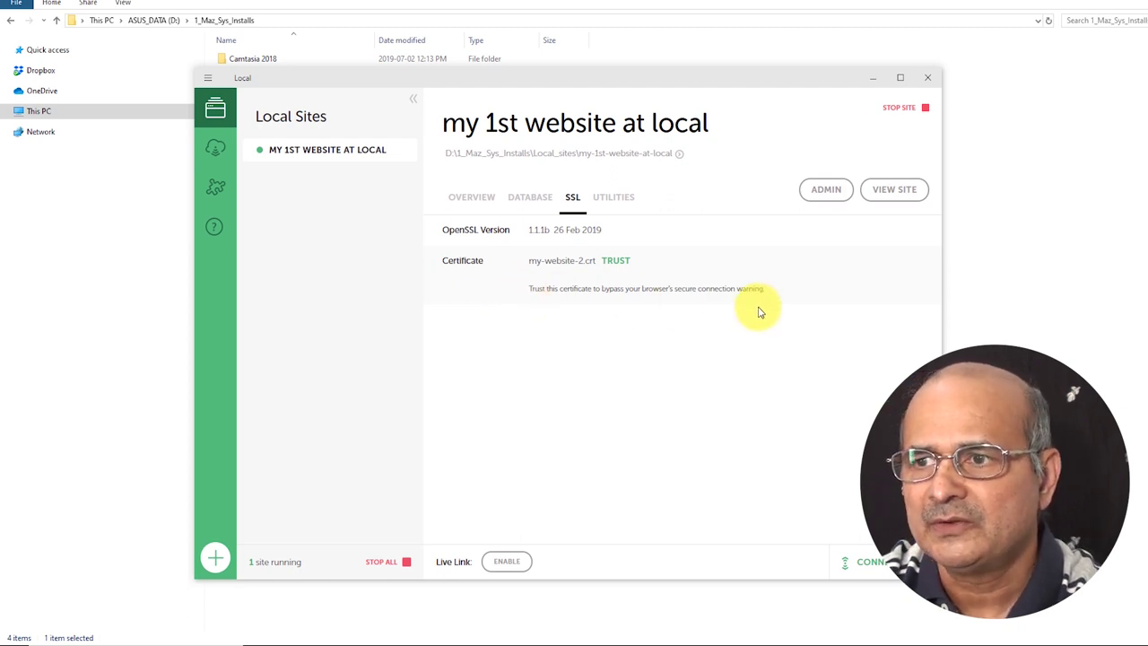
# Launch MailHog for the site from the Utilities tab.
pyautogui.click(619, 199)
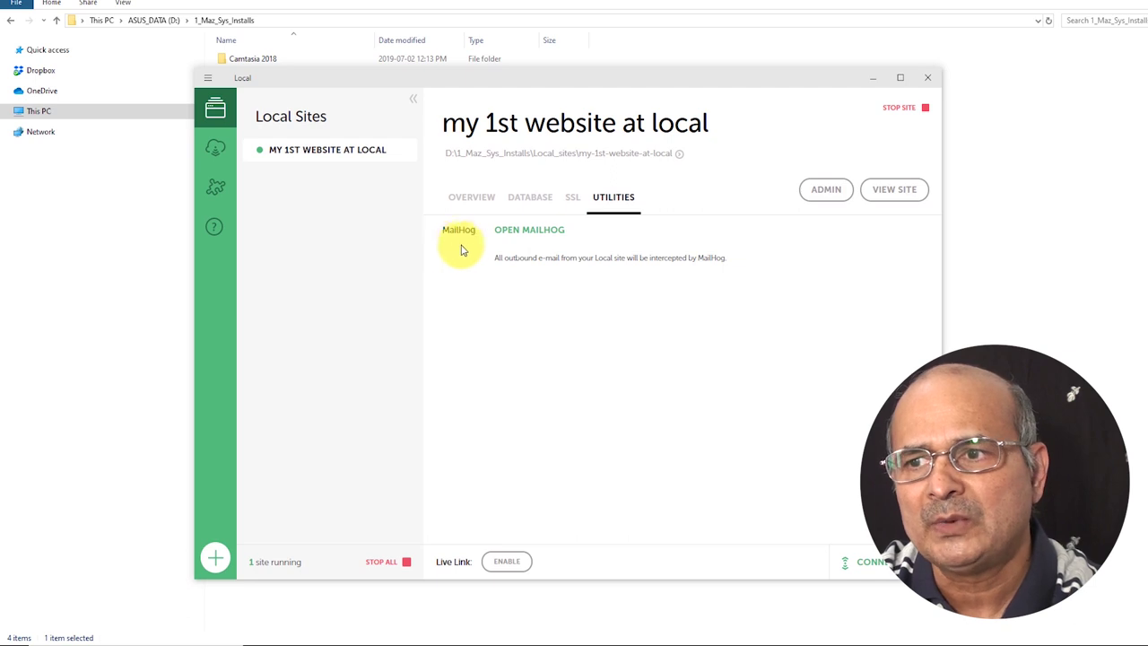
pyautogui.click(529, 237)
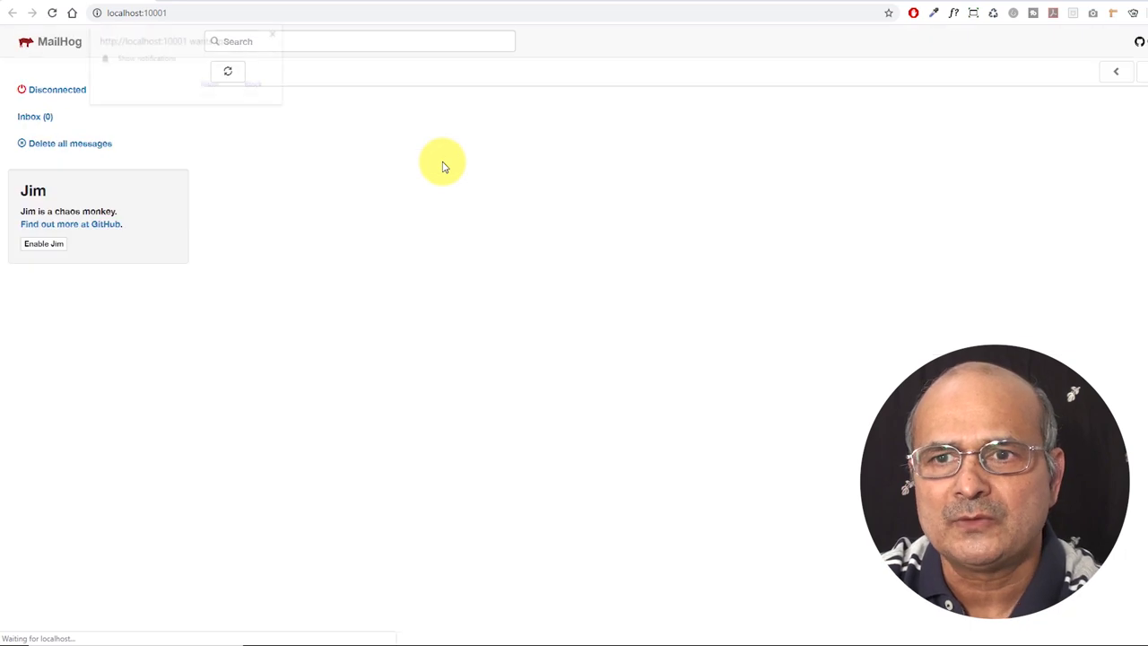
# Allow MailHog notifications and review the captured 'New WordPress Site' e-mail.
pyautogui.click(211, 86)
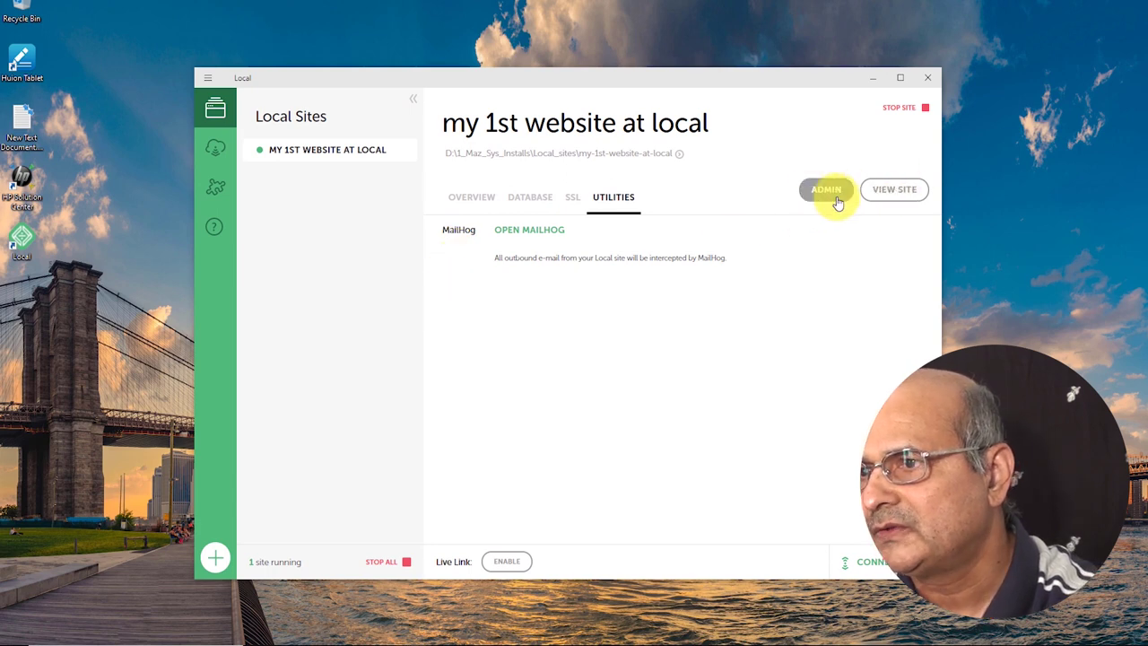
pyautogui.click(894, 191)
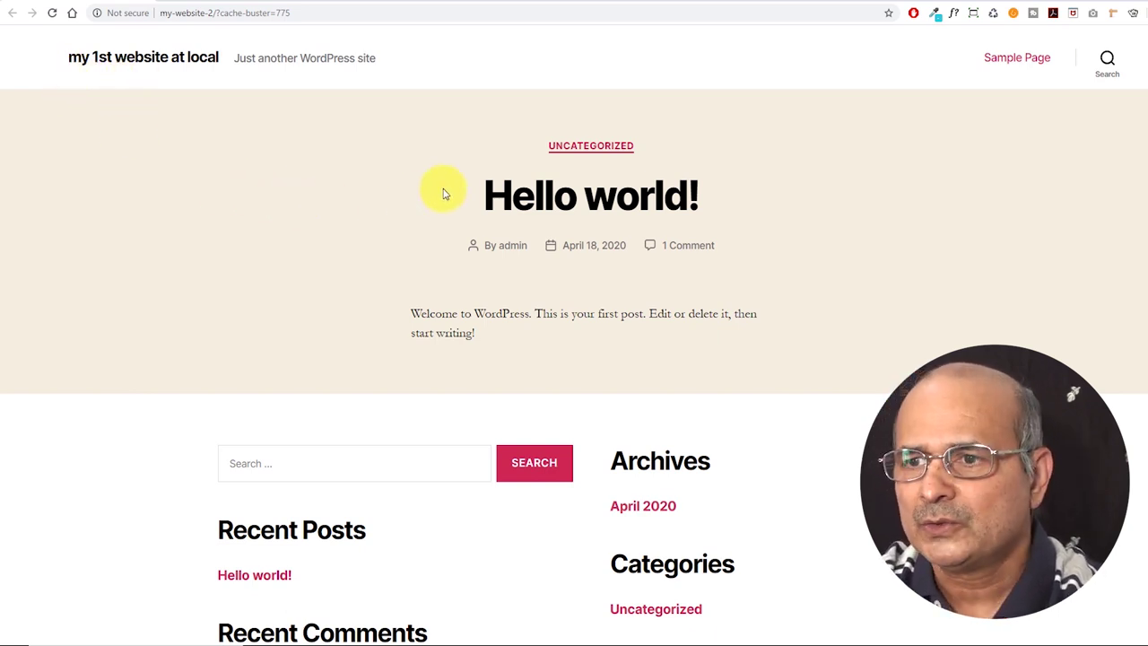
pyautogui.scroll(-3, 818, 231)
pyautogui.scroll(3, 833, 268)
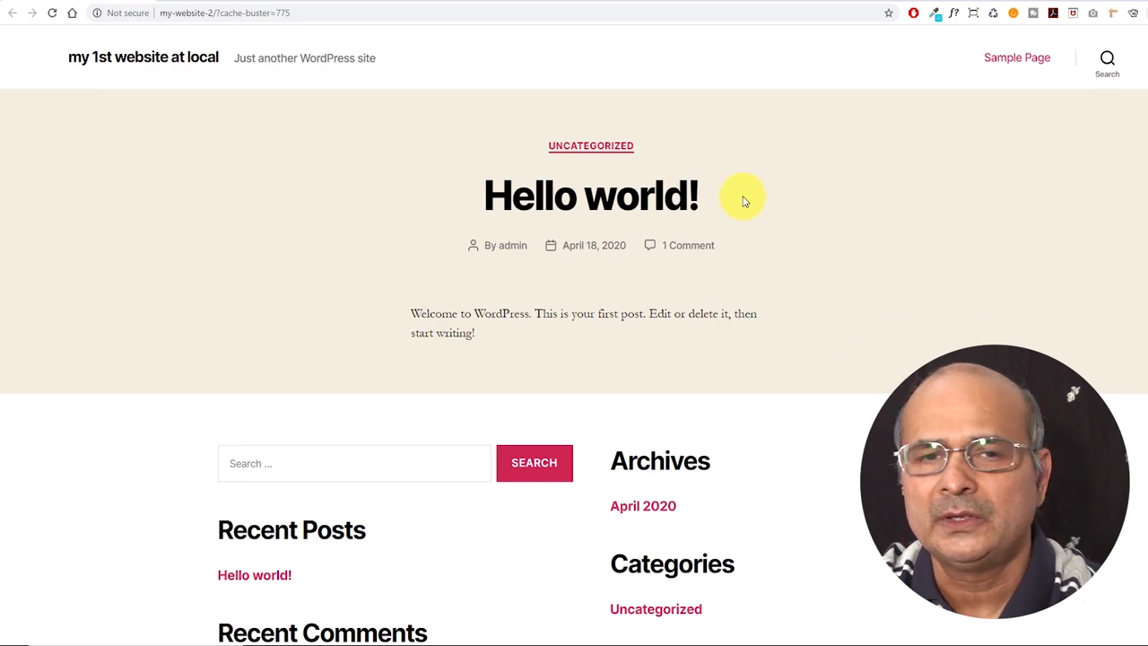
pyautogui.scroll(-3, 762, 379)
pyautogui.scroll(3, 730, 361)
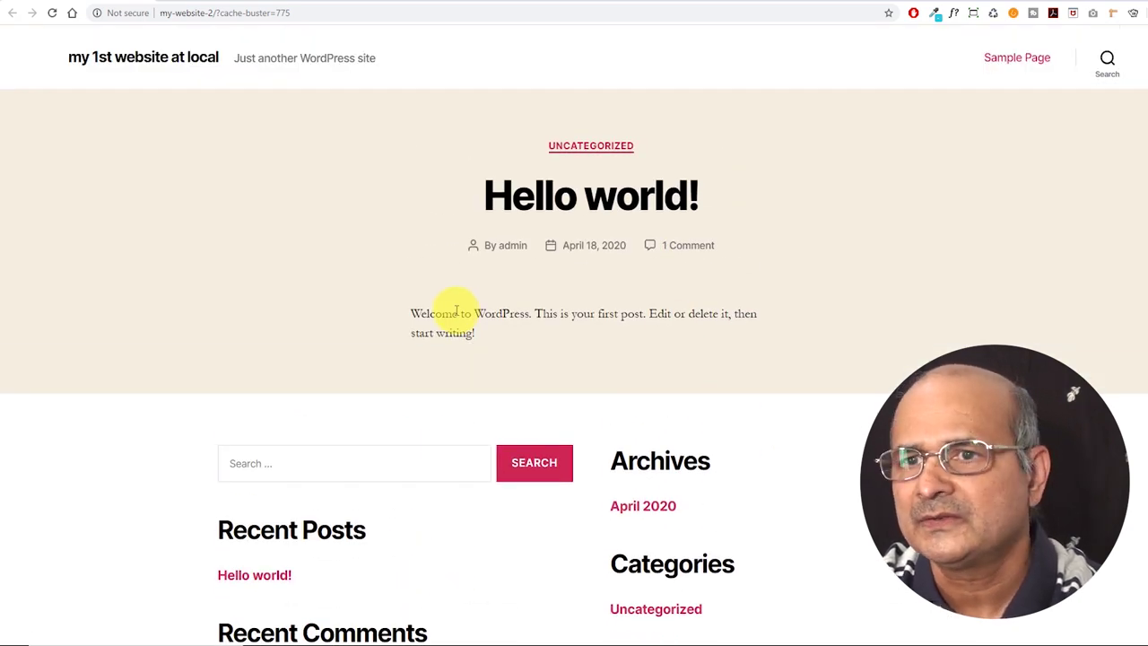
pyautogui.scroll(-2, 461, 313)
pyautogui.scroll(2, 472, 313)
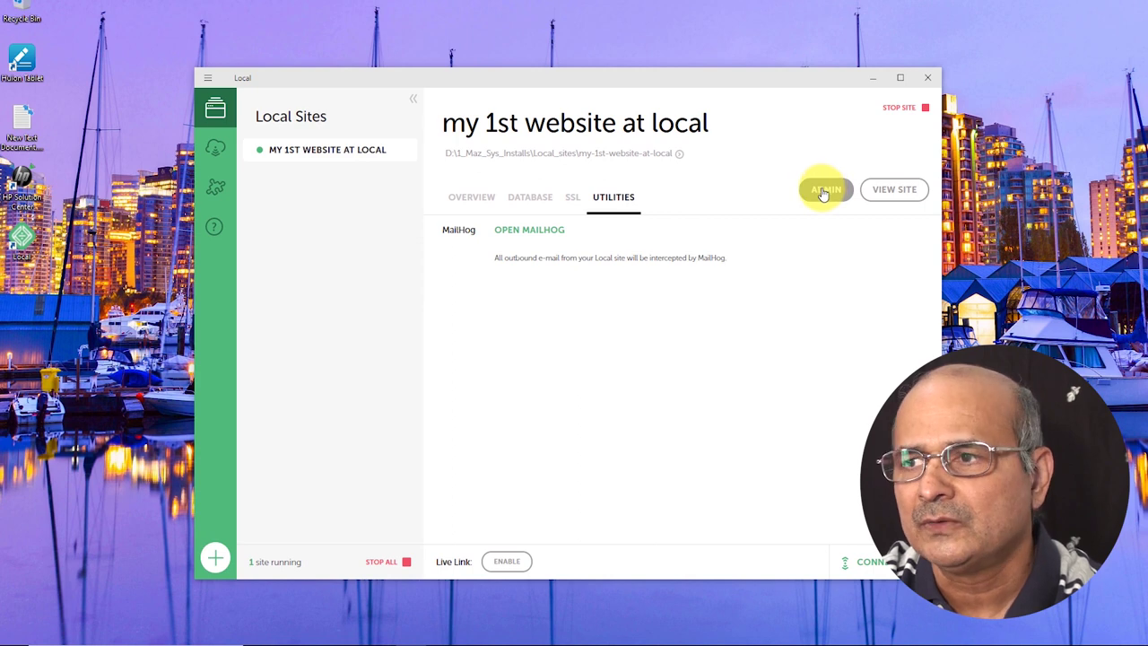
# From Local's ADMIN link, sign in to my-website-2 as user 'admin' with the stored password.
pyautogui.click(825, 192)
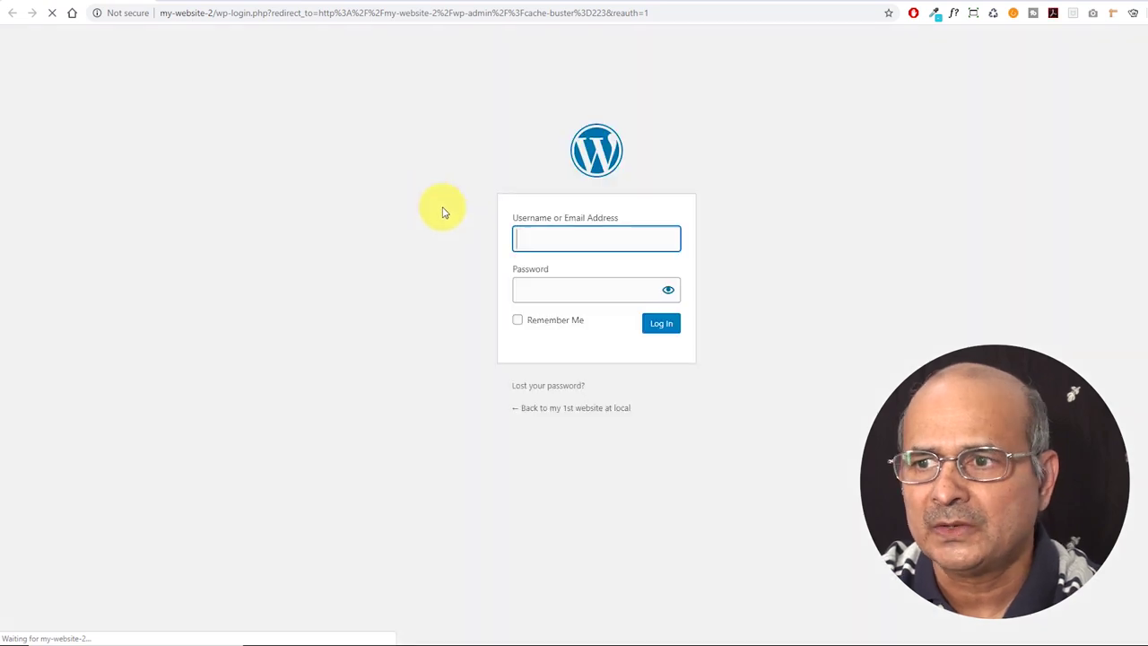
pyautogui.click(533, 234)
pyautogui.write('a')
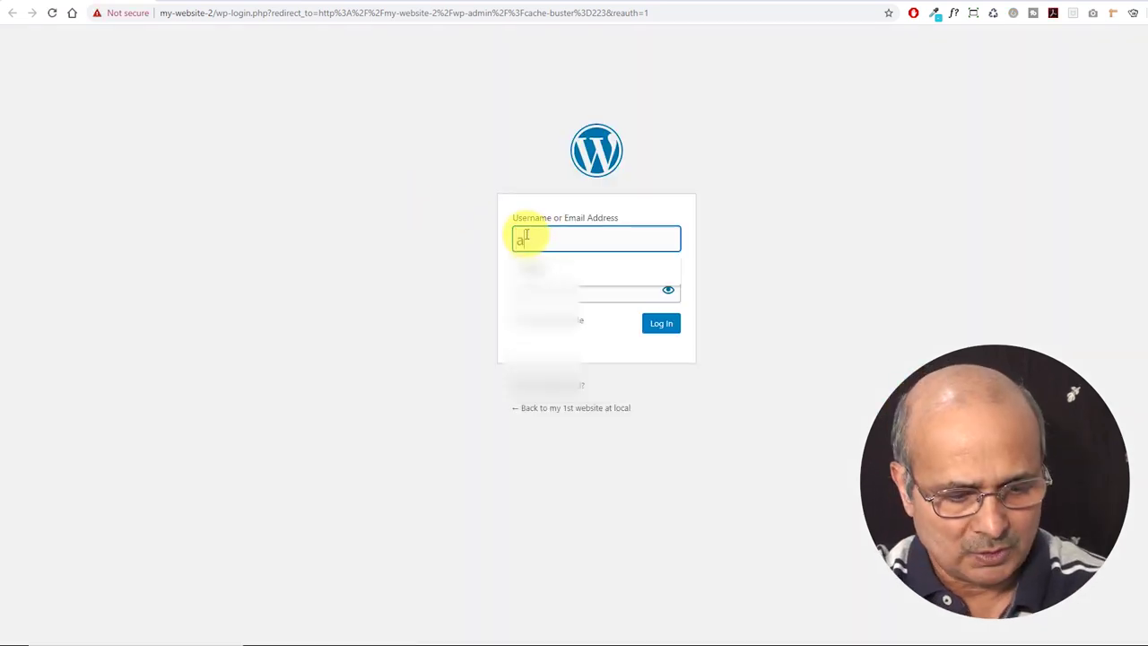
pyautogui.write('dmin')
pyautogui.press('Tab')
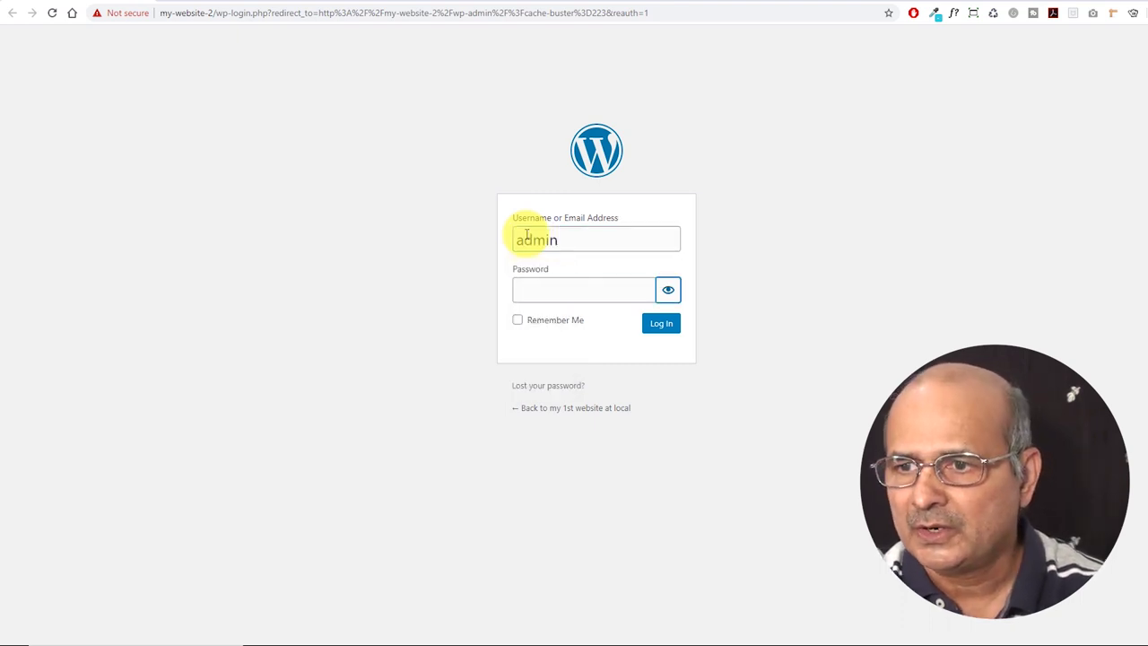
pyautogui.click(552, 288)
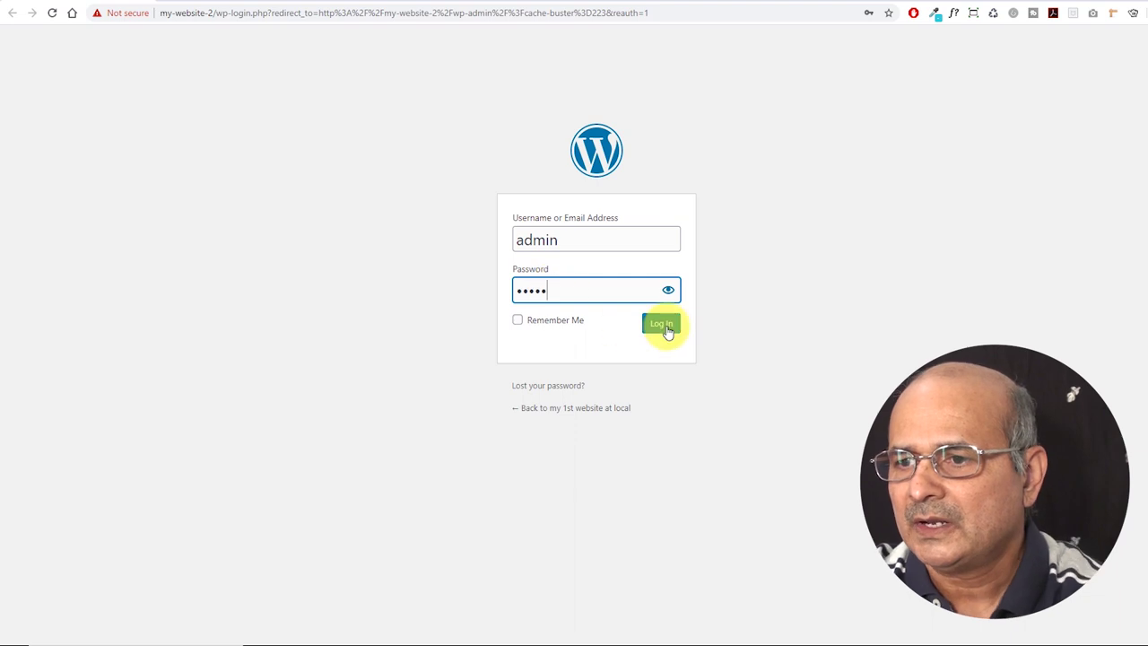
pyautogui.click(664, 323)
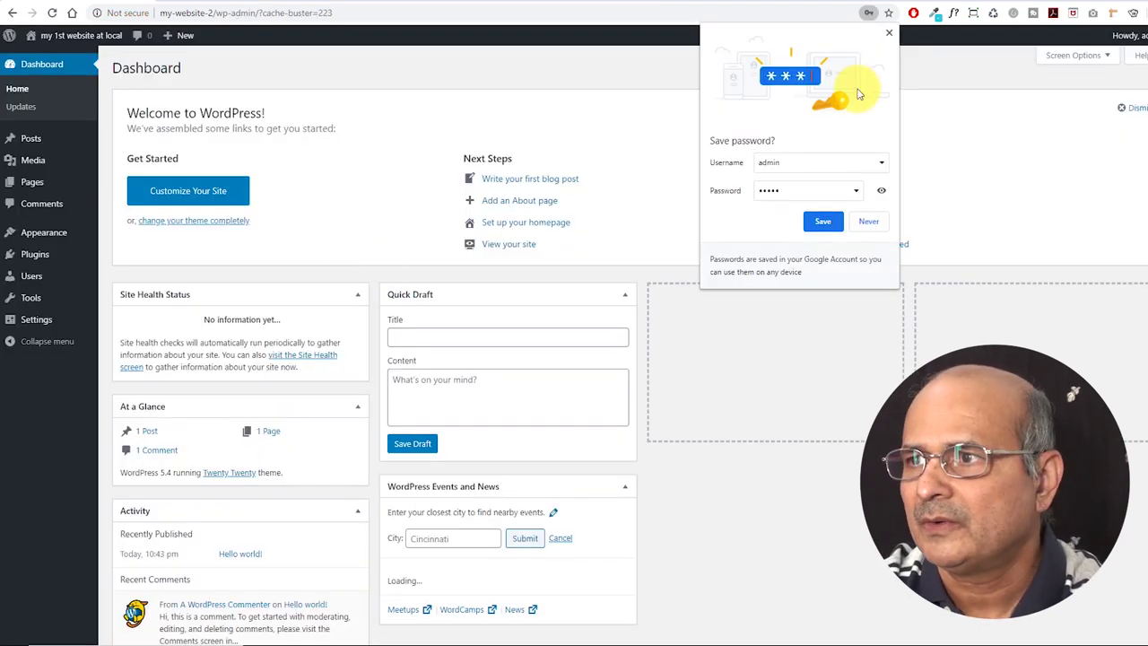
# Close Chrome's Save password? popup so the Dashboard's Welcome panel is unobstructed.
pyautogui.click(891, 34)
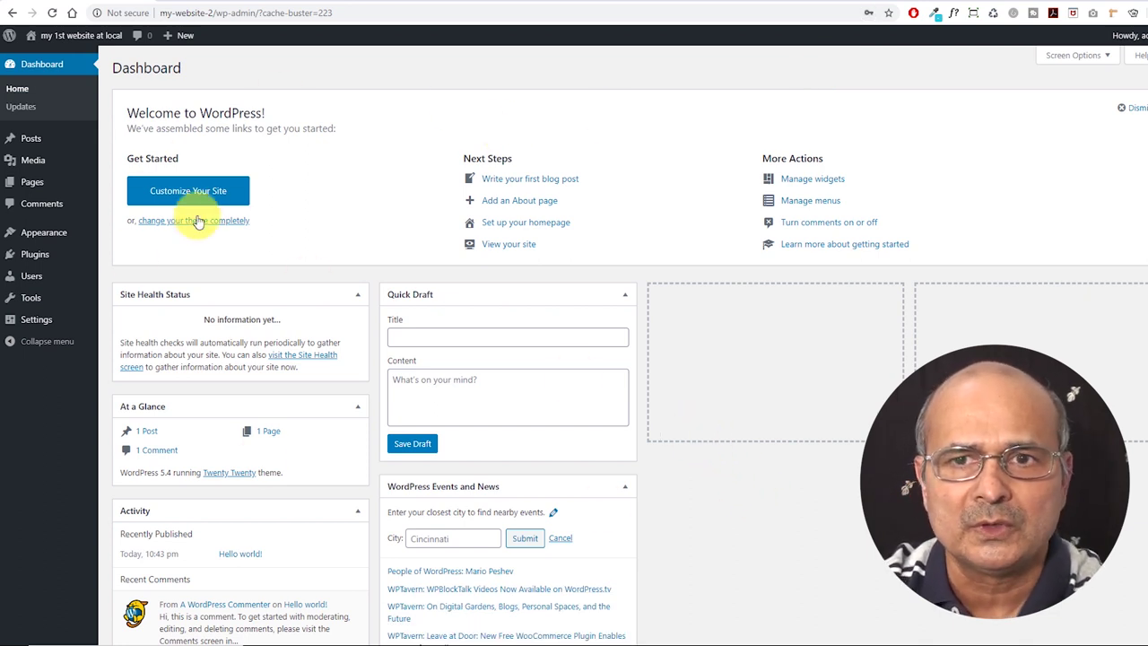
pyautogui.moveTo(63, 148)
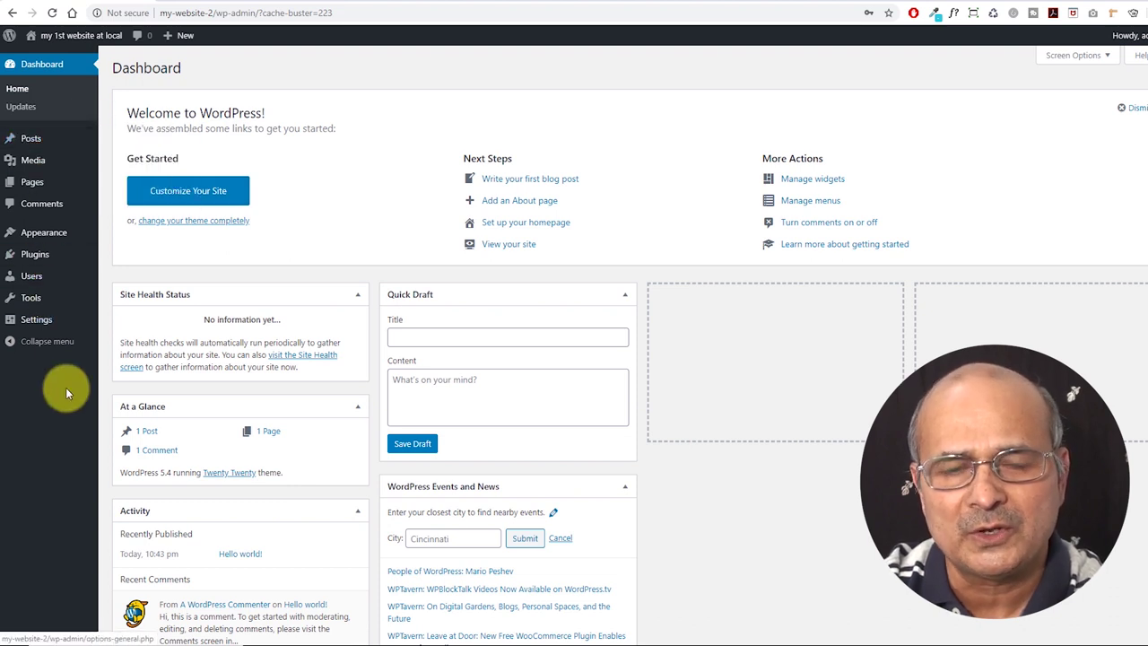